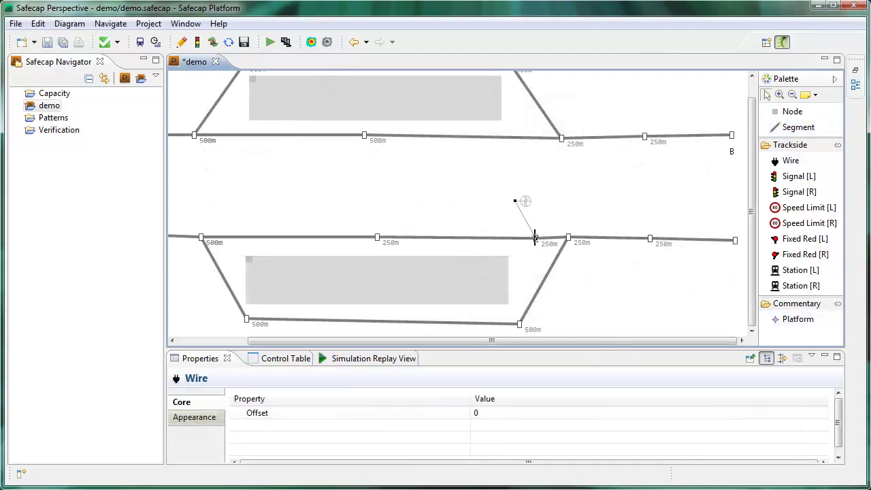
click(604, 194)
click(522, 199)
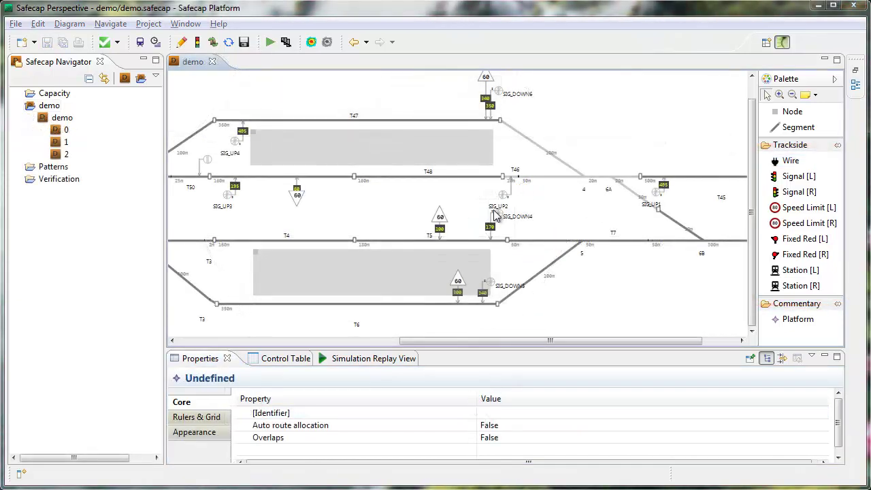
- Recalculate the routes and lines of demo layout 0 and highlight its route SIG_UP1_SIG_UP4(R) on the diagram
right_click(61, 130)
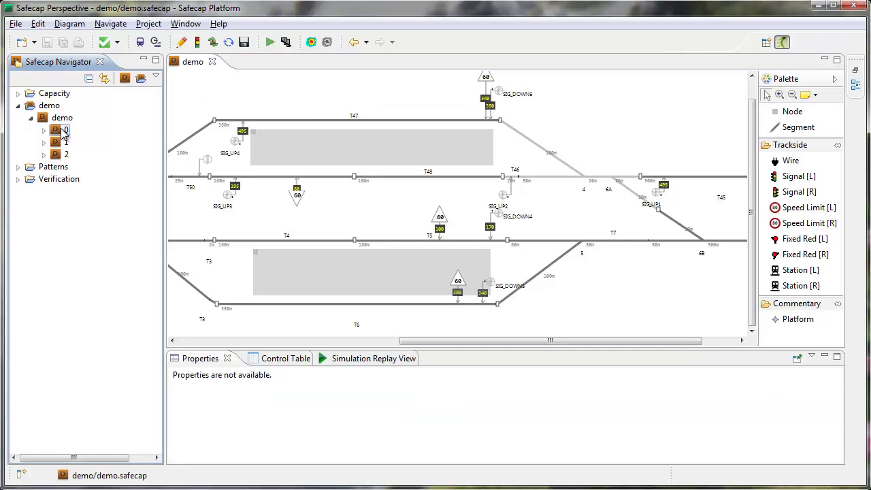
click(136, 324)
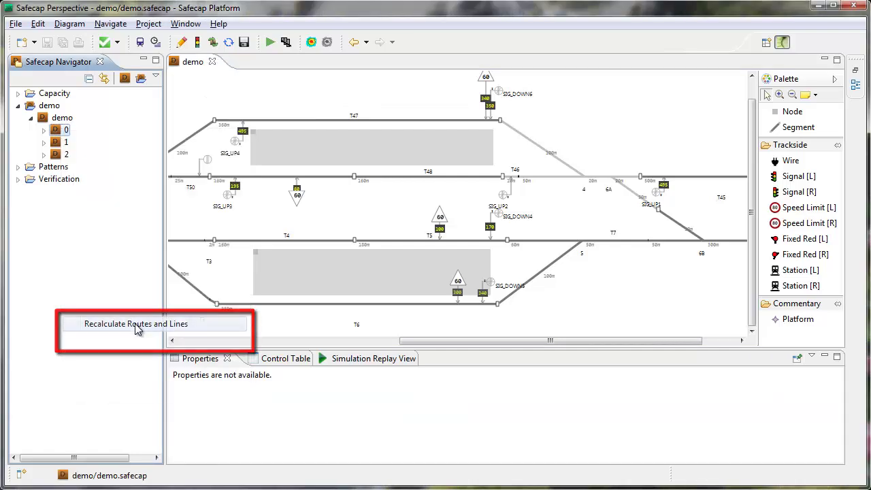
click(43, 129)
click(56, 166)
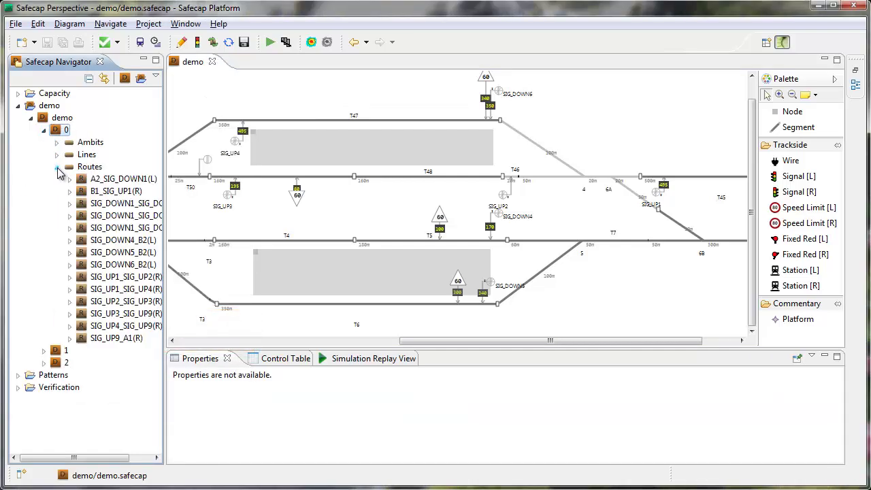
click(123, 304)
click(124, 291)
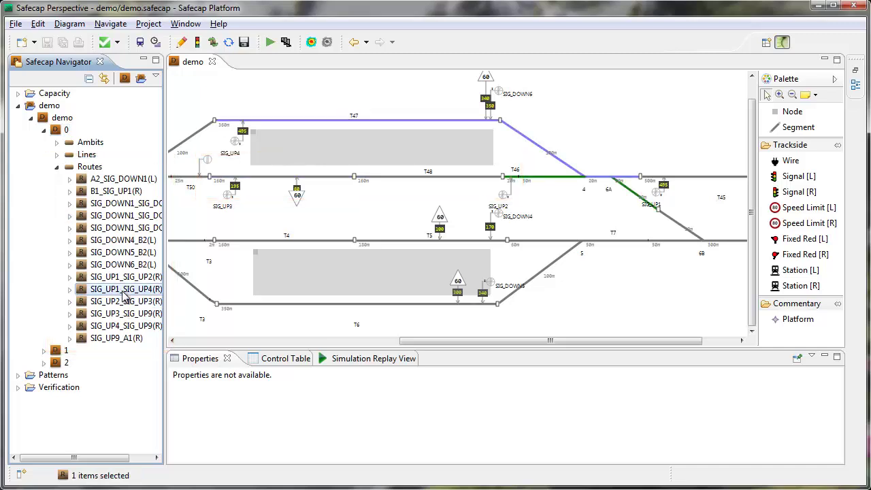
- Highlight lines of layout 0 on the track diagram, including A2_B2(L), A2_B2_2(L) and B1_A1_1(R), to examine their paths
click(56, 155)
click(106, 191)
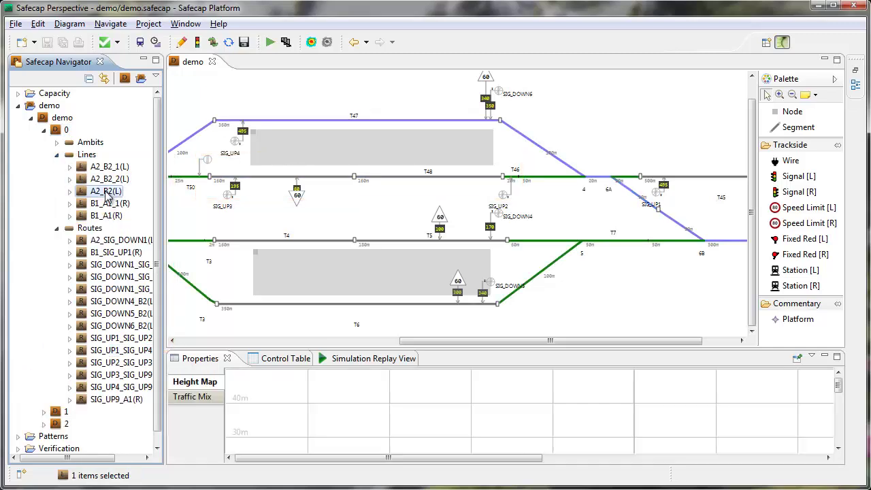
click(423, 219)
scroll(449, 217, down, 2)
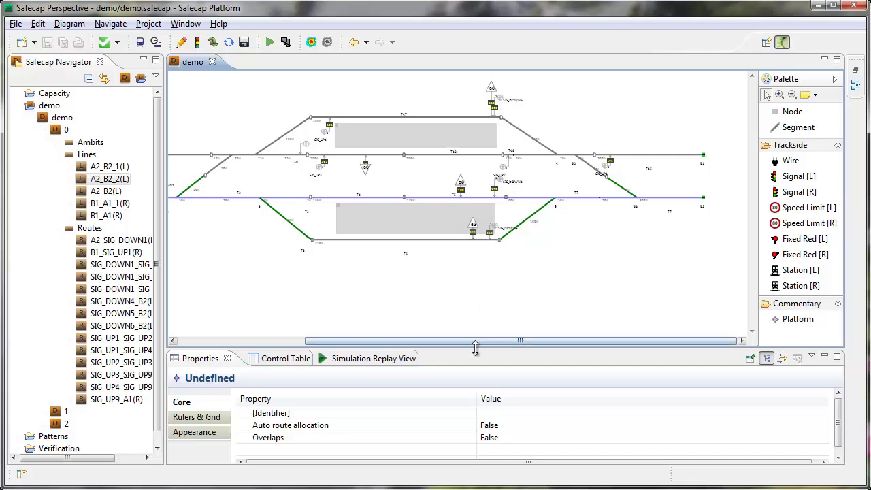
click(106, 191)
click(109, 204)
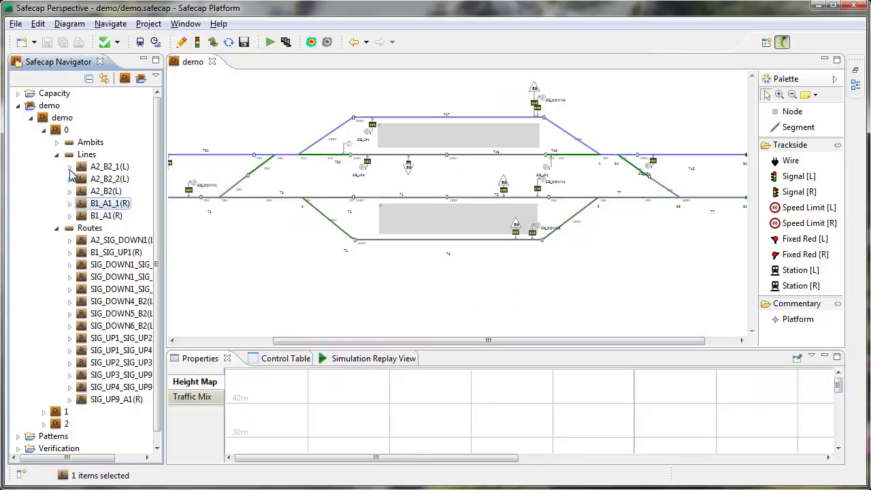
- List the ambits of layout 0 and select ambit T50
click(57, 153)
click(56, 142)
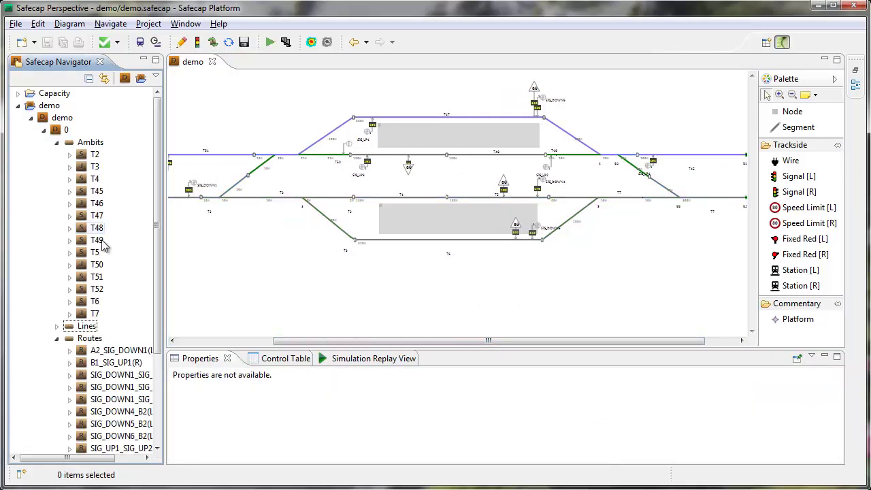
click(96, 264)
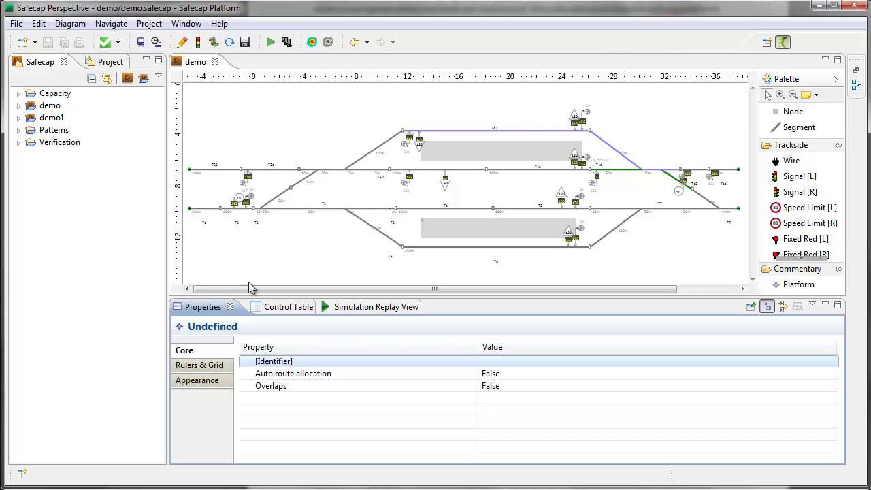
- Remove T47 from the clear ambits of route S23_S24 in the control table, leaving only T46
click(286, 306)
click(289, 389)
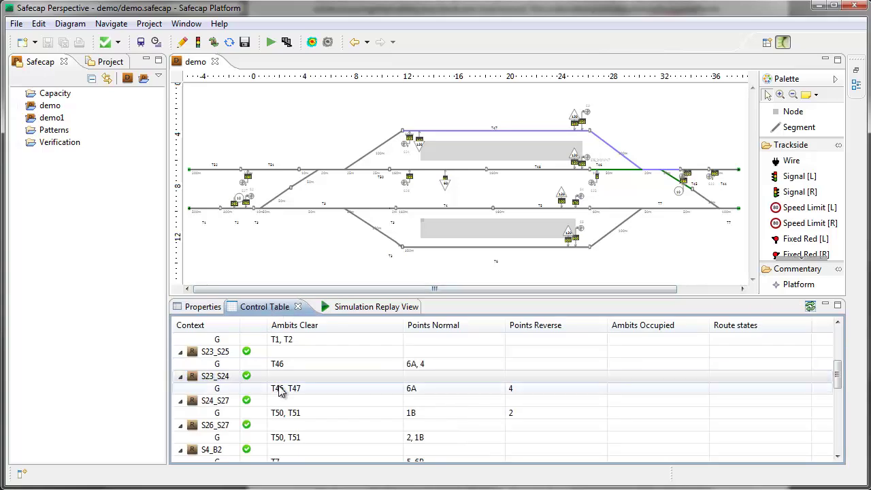
click(297, 389)
click(310, 387)
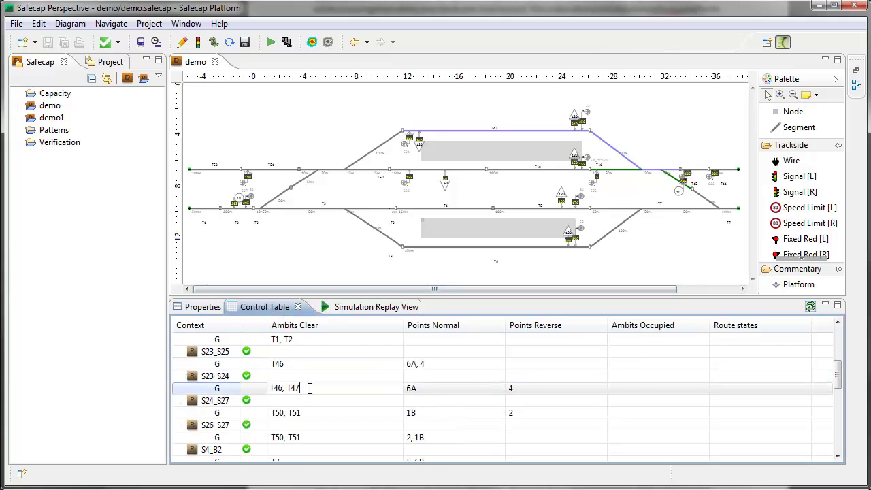
key(Return)
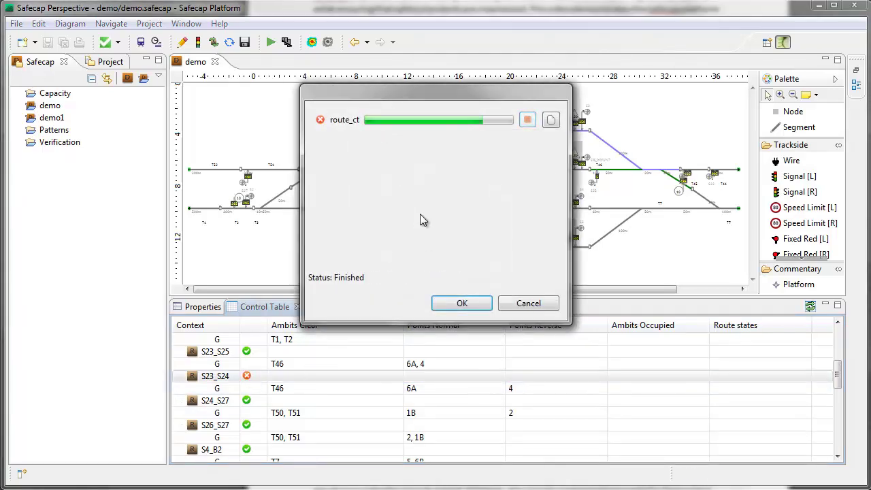
- Examine the false condition in the route_ct verification report, and close the report and verification results
click(550, 119)
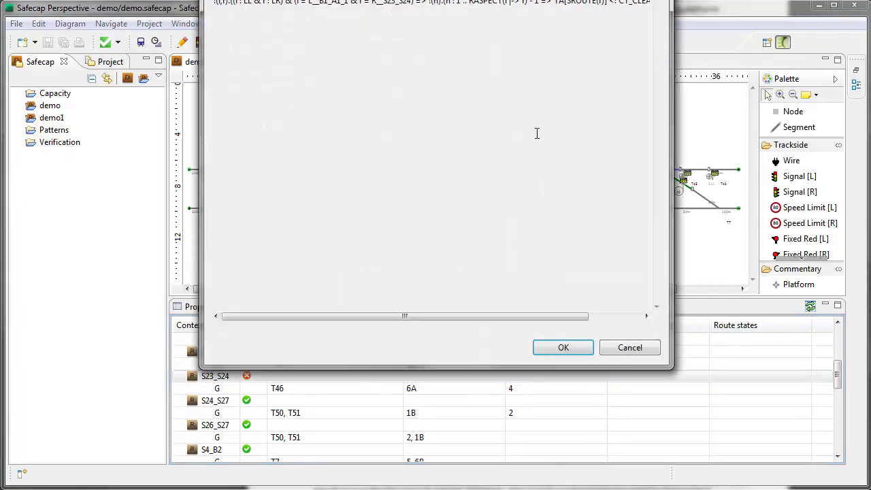
click(562, 347)
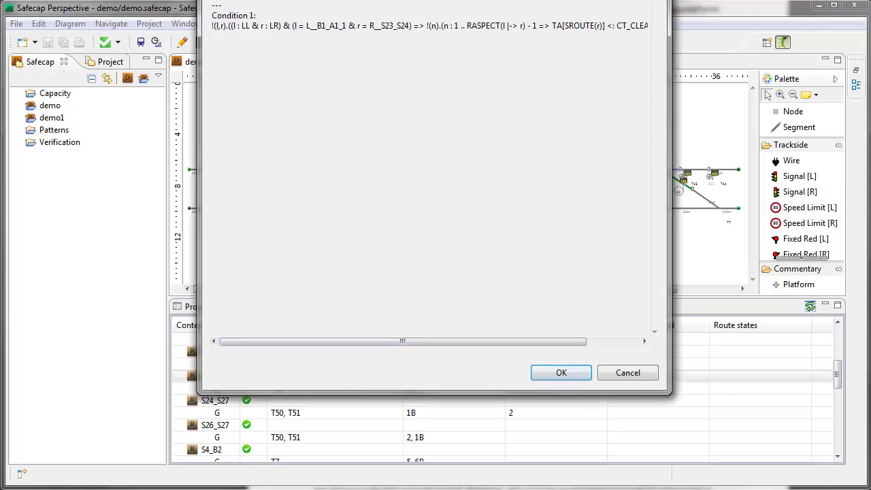
click(552, 462)
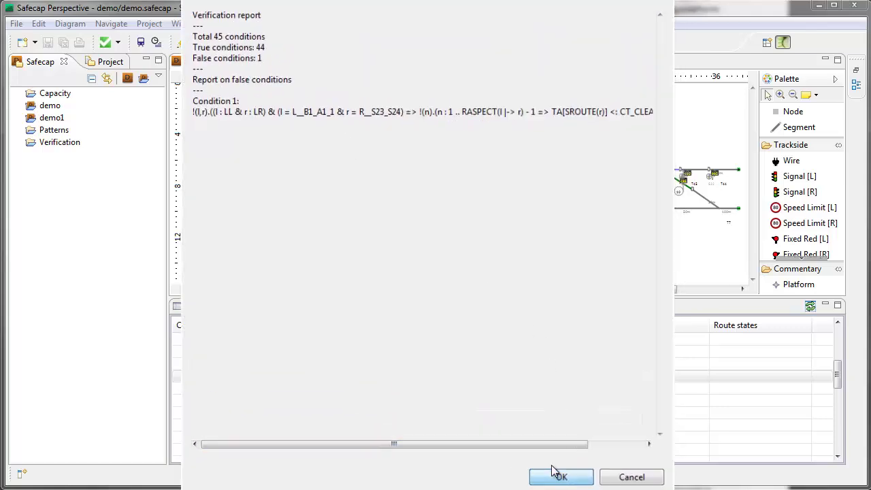
click(462, 302)
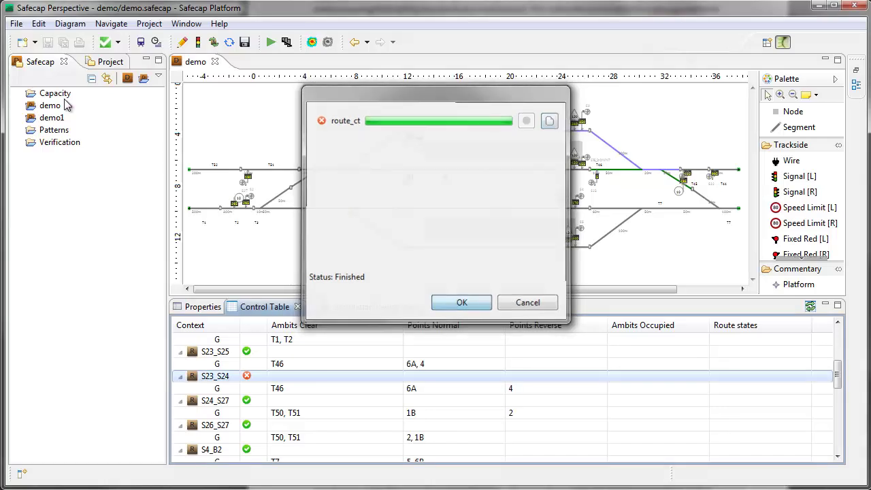
- Run the ct verification on the whole layout, read its report on false conditions and close the results
click(118, 42)
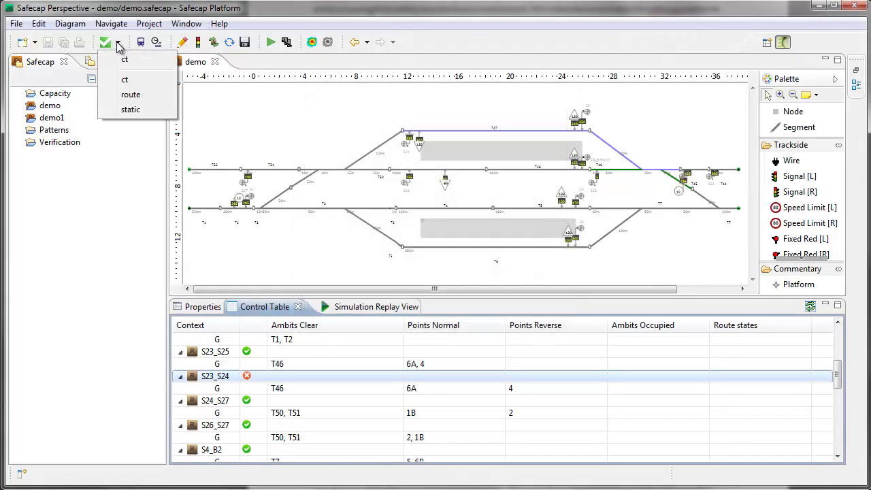
click(125, 81)
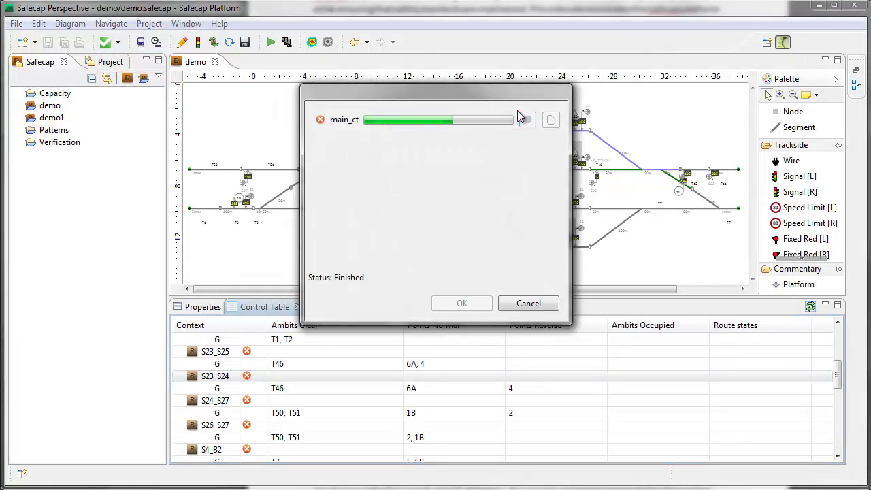
click(551, 120)
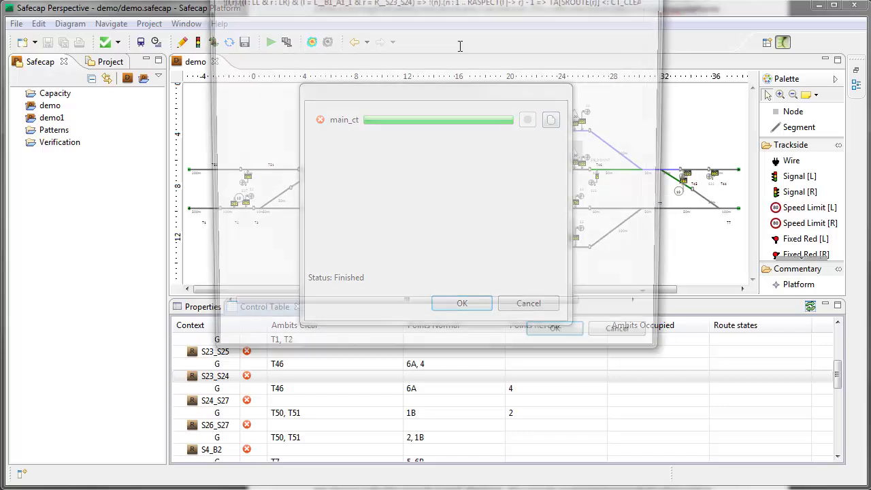
drag(302, 51, 297, 27)
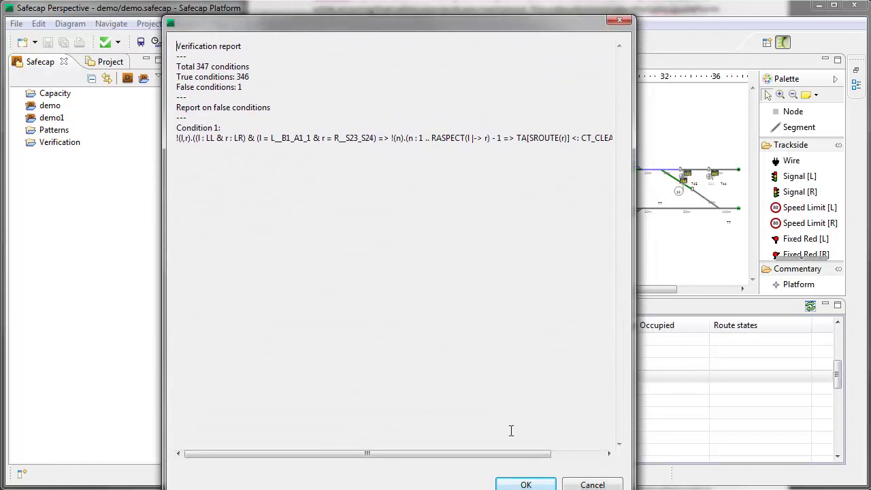
click(524, 483)
click(468, 304)
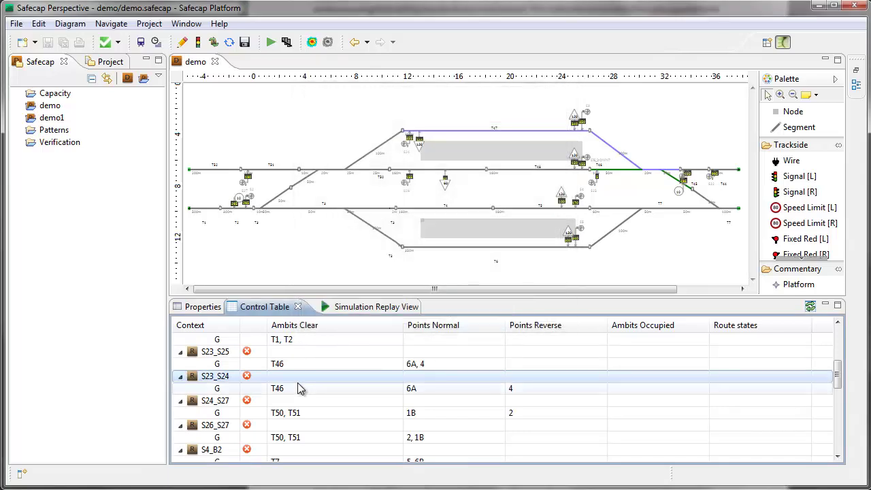
- Set the clear ambits of route S23_S24 to T46, T47 in the control table
click(294, 388)
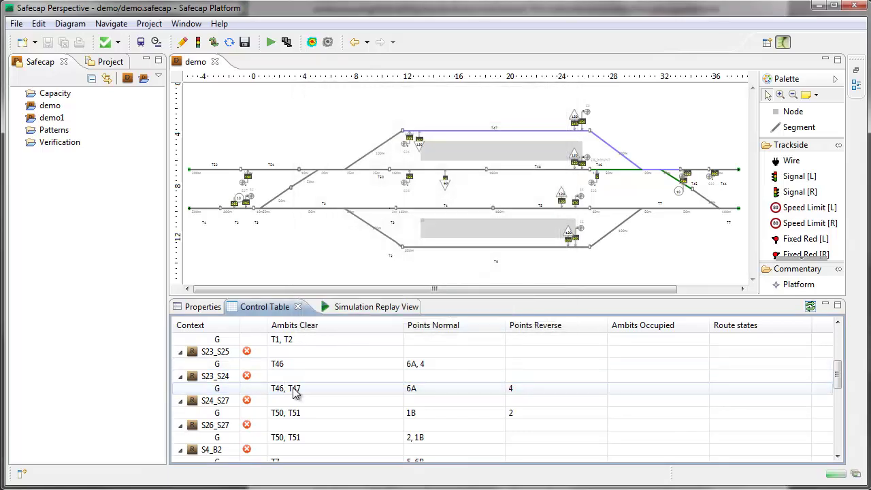
click(210, 178)
- Rerun the ct verification on the edited control table and check the condition totals in its report
click(118, 42)
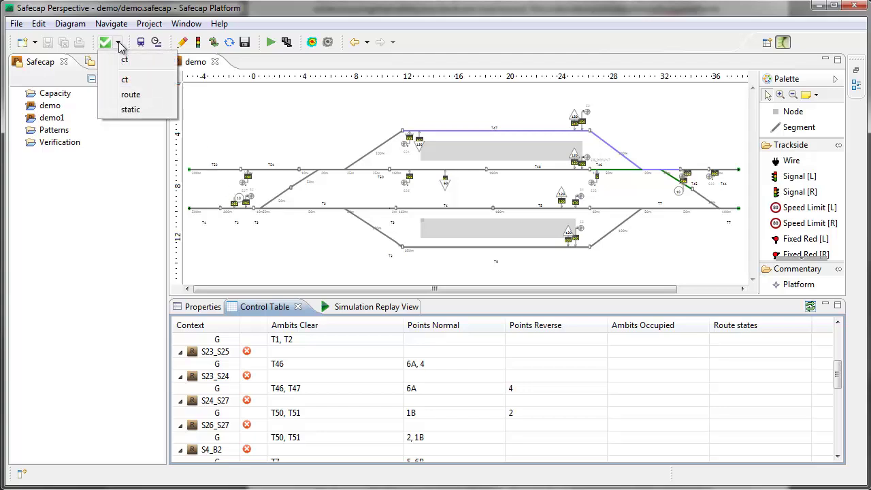
click(125, 59)
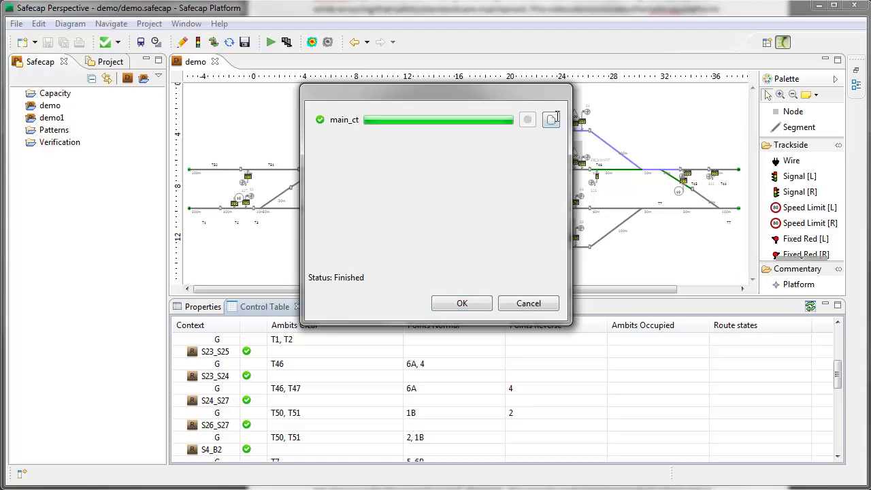
click(551, 120)
drag(378, 23, 386, 25)
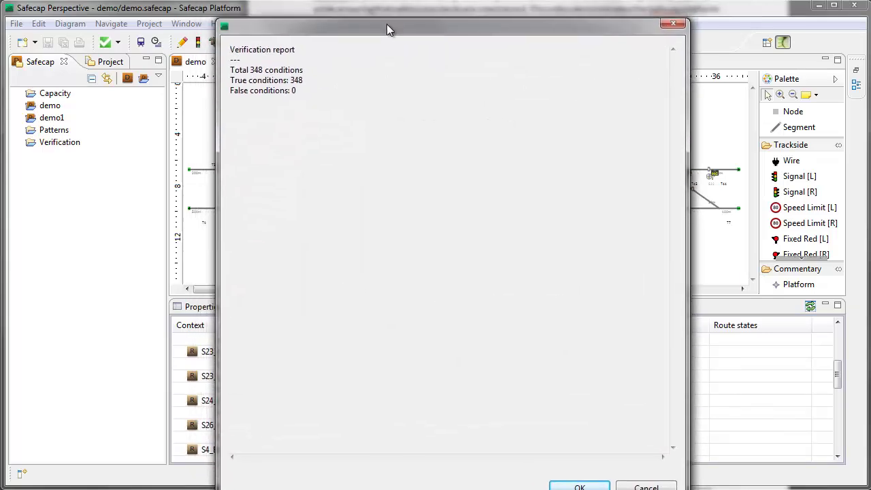
click(579, 485)
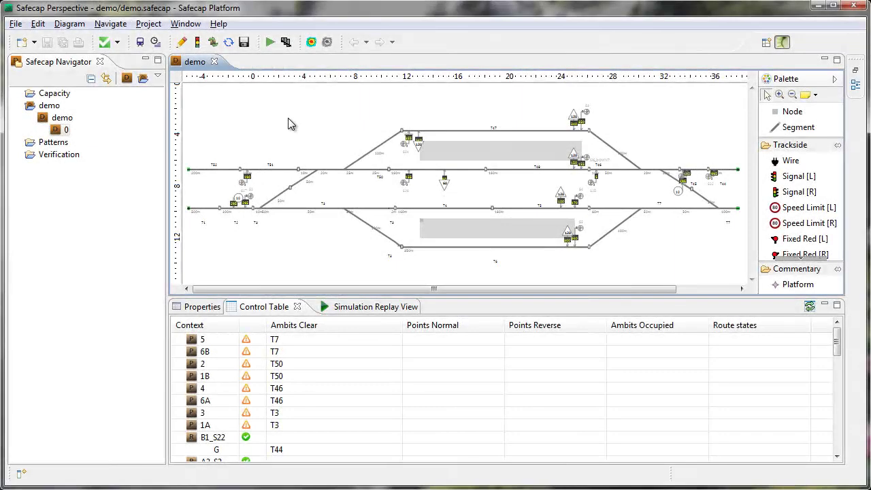
- Examine the station tracks and signals in the maximized demo diagram, and restore the normal editor size
double_click(197, 62)
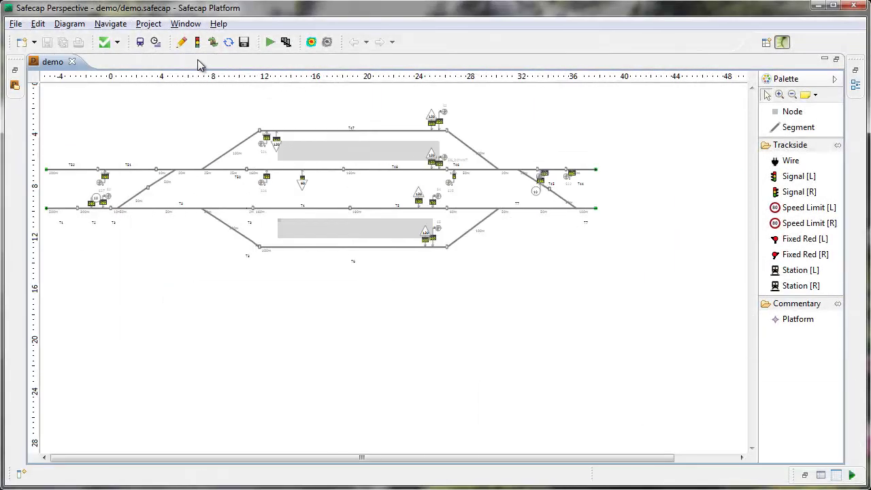
scroll(269, 129, up, 3)
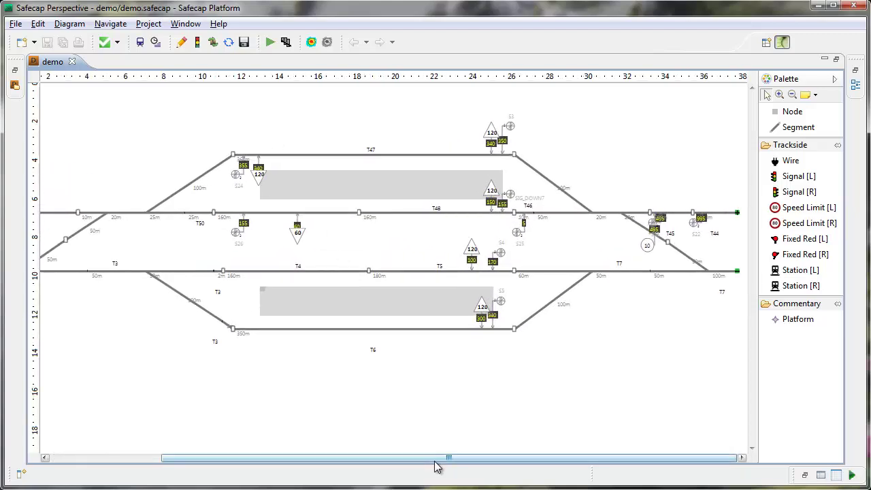
drag(439, 465, 402, 463)
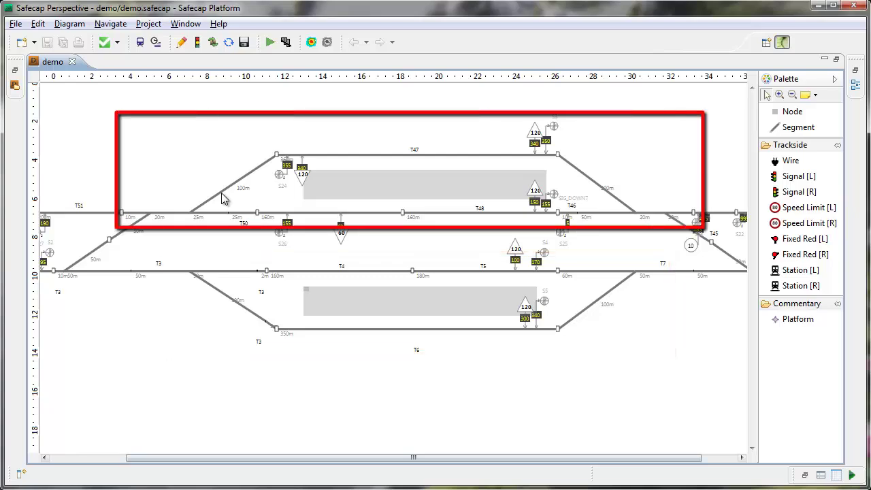
double_click(47, 62)
scroll(278, 147, down, 2)
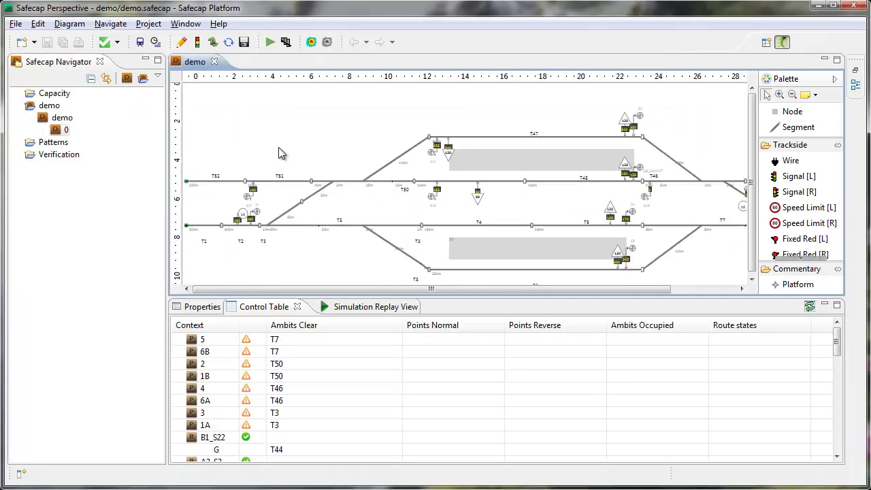
- Review the trains, lines and start times in the demo's service pattern, and close it
click(155, 42)
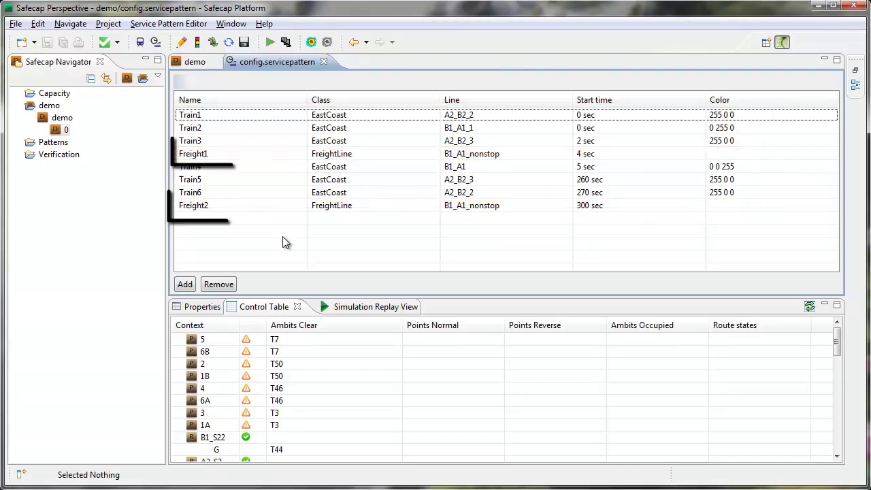
click(324, 61)
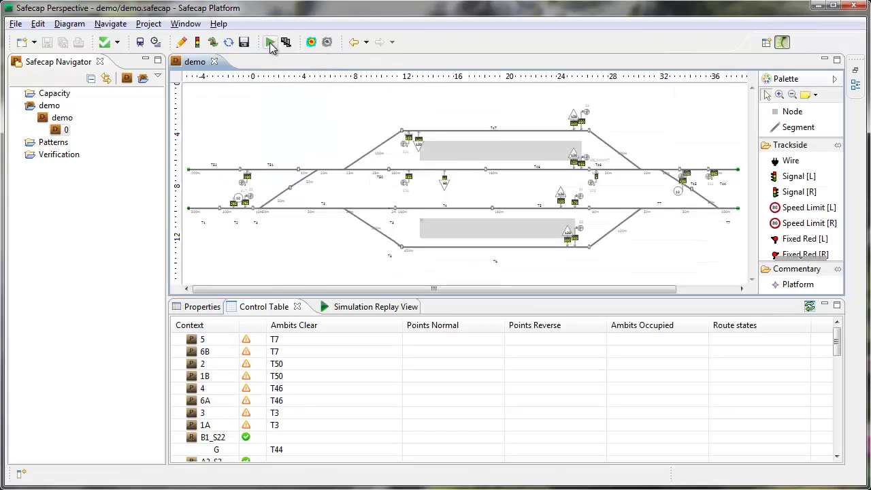
- Run the train simulation of the demo layout and bring its distance-over-time graph fully into view
click(270, 42)
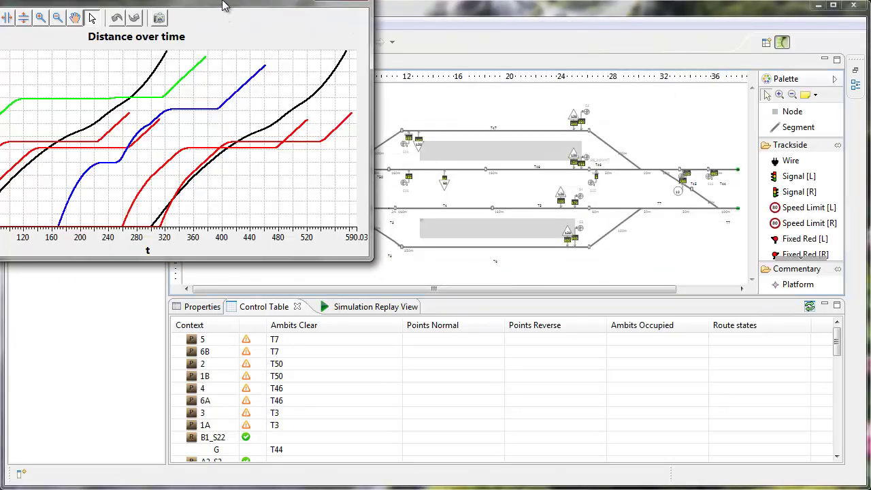
drag(223, 2, 309, 57)
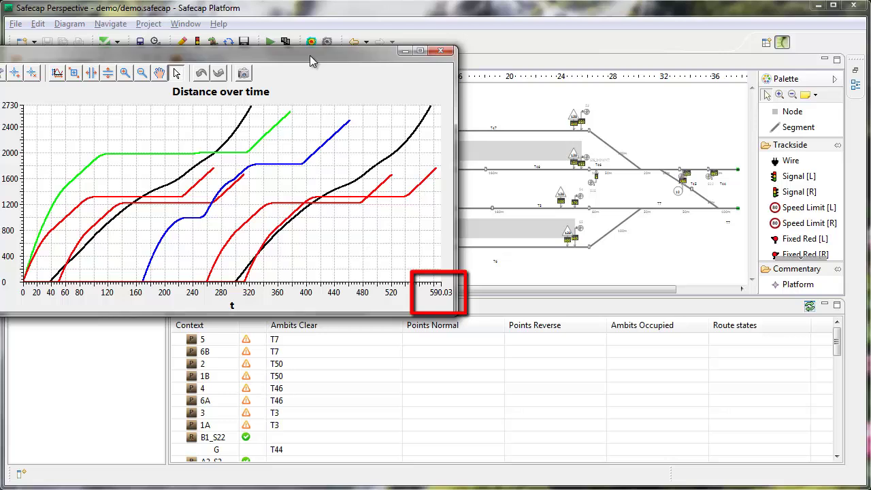
- Close the distance-over-time graph and play the simulation replay at 5x speed
drag(309, 55, 329, 51)
click(462, 48)
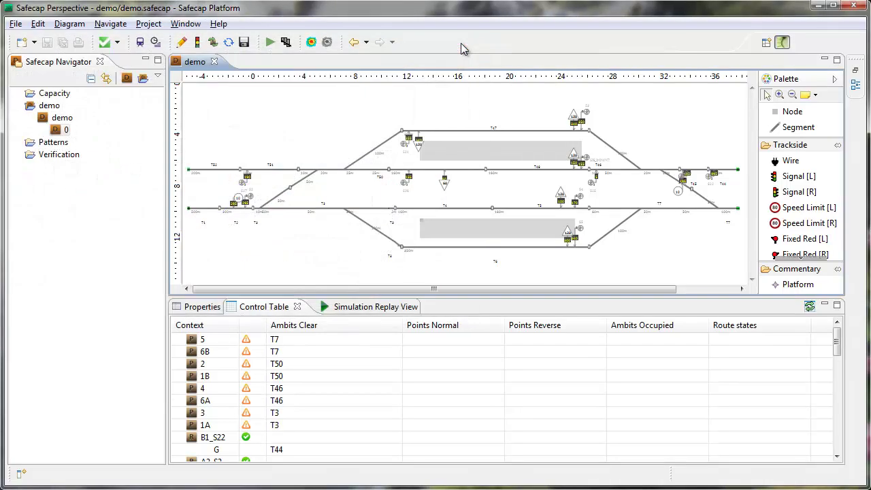
click(366, 307)
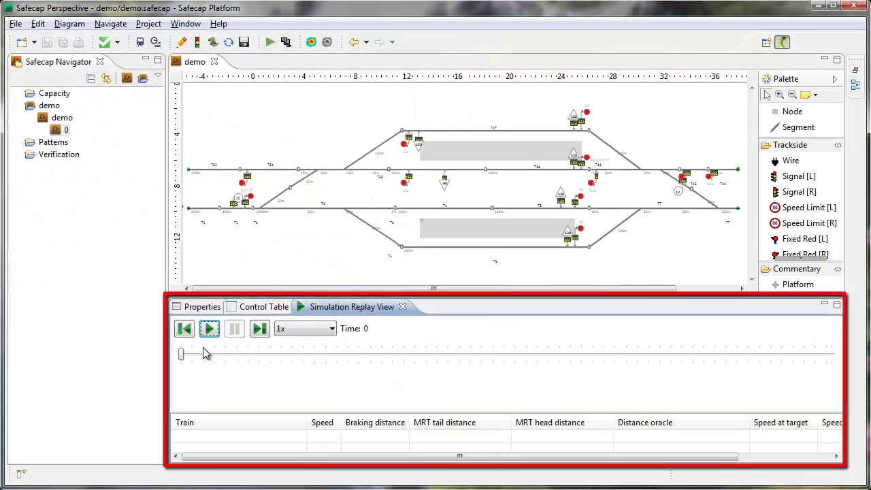
drag(184, 357, 210, 359)
click(294, 329)
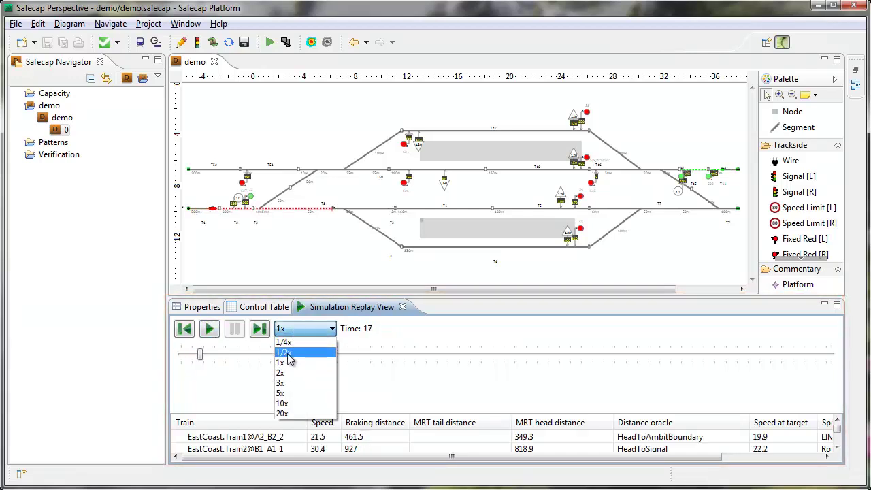
click(293, 389)
click(210, 330)
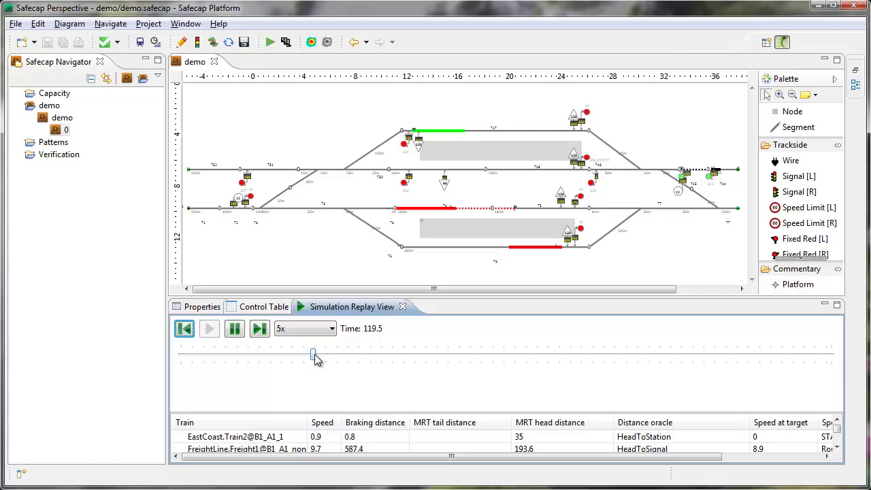
- Move through the replay timeline, including time 241, and examine the train positions and signals around the station tracks
drag(311, 355, 441, 359)
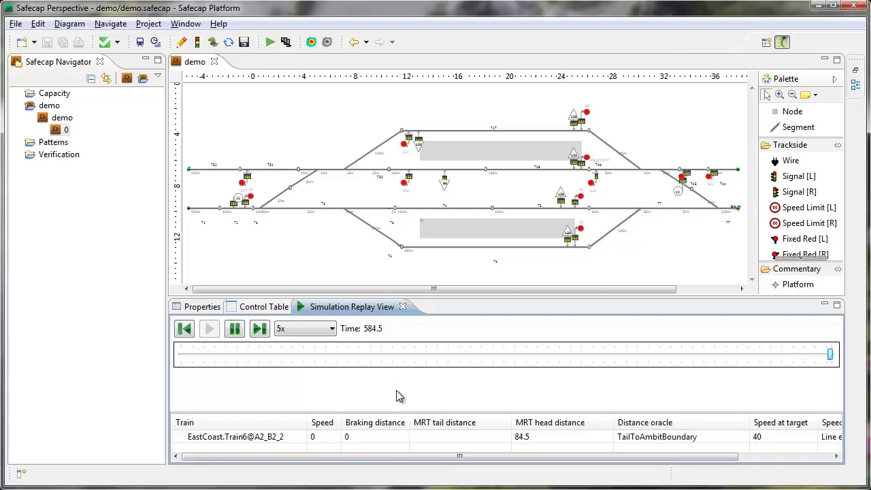
drag(831, 359, 453, 361)
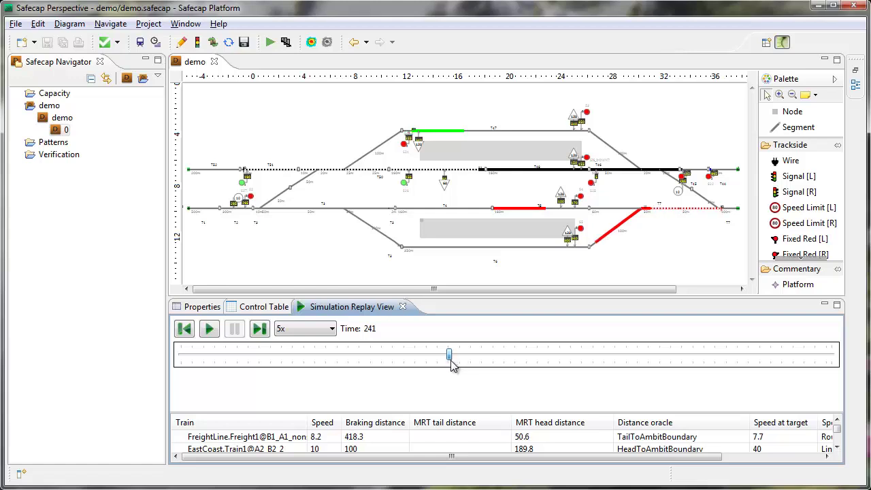
scroll(408, 130, up, 2)
scroll(470, 218, up, 1)
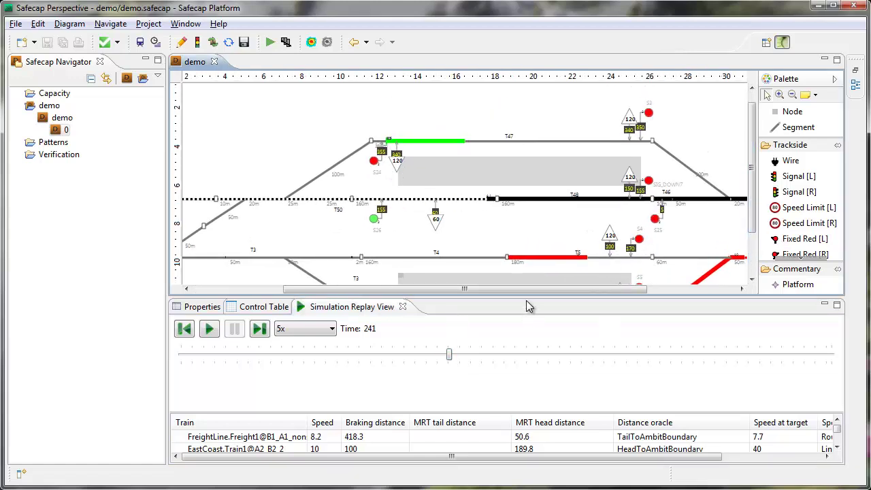
scroll(495, 271, left, 1)
drag(448, 355, 533, 359)
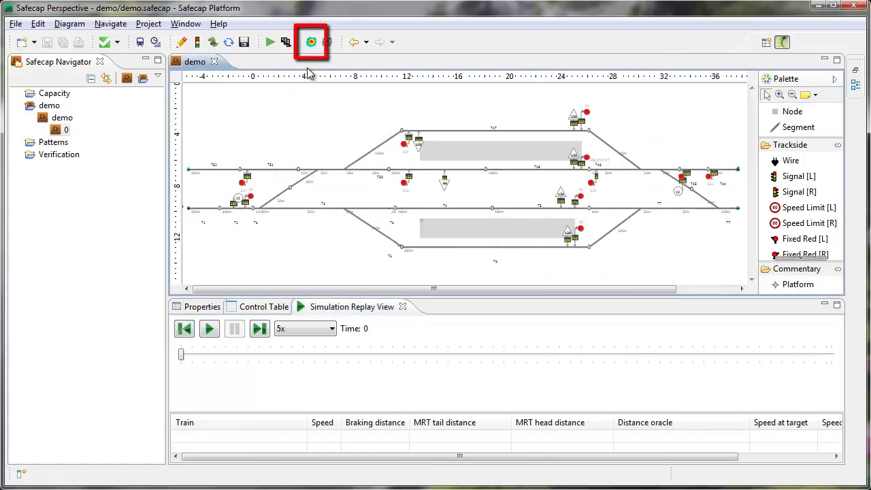
- Colour the demo layout's tracks as a heat map and examine the junctions around T50 and T51
click(311, 43)
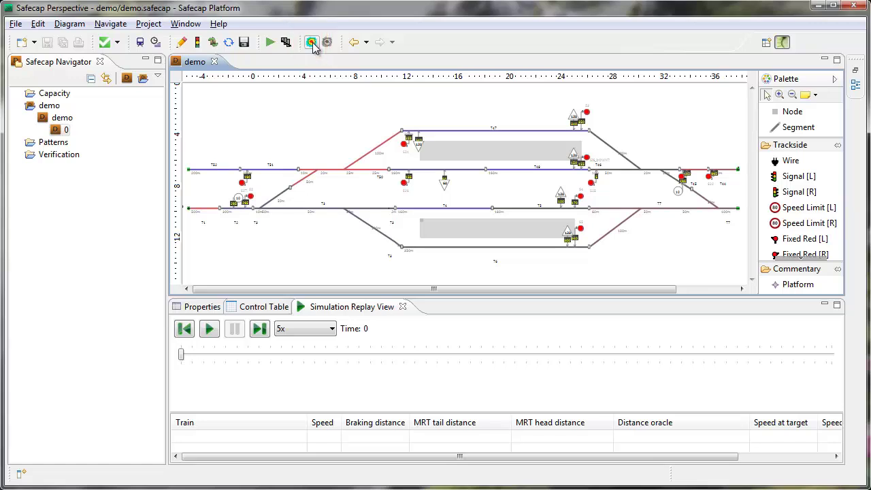
ctrl+scroll(366, 165, up, 2)
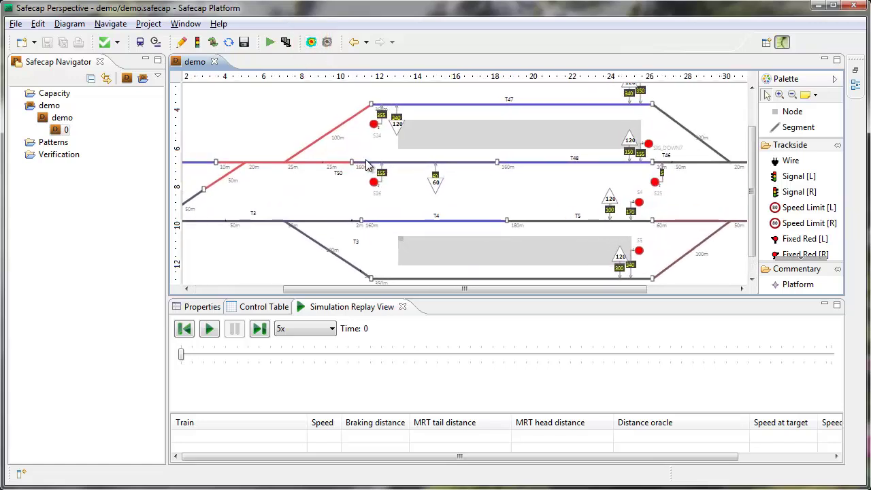
drag(462, 289, 380, 286)
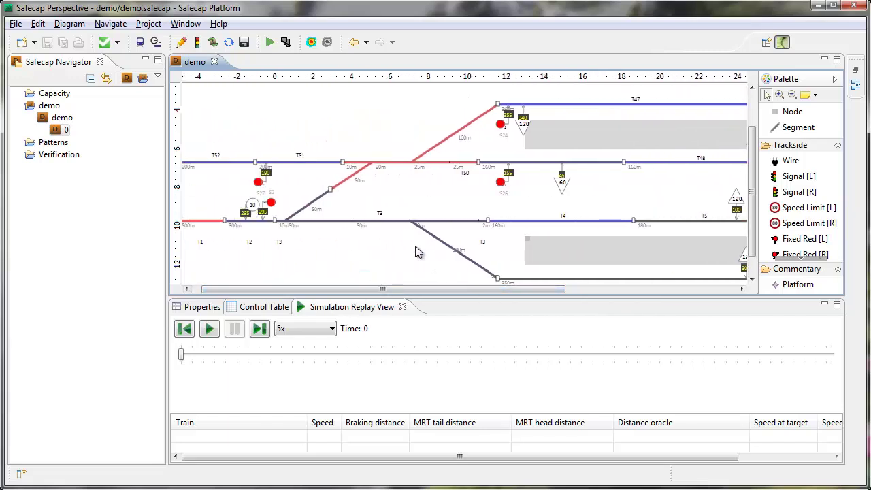
scroll(429, 243, up, 2)
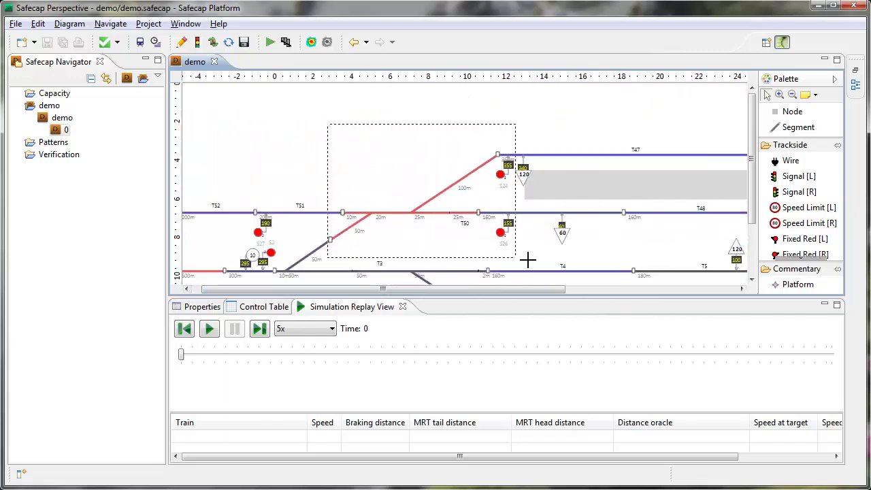
drag(527, 260, 534, 265)
click(485, 259)
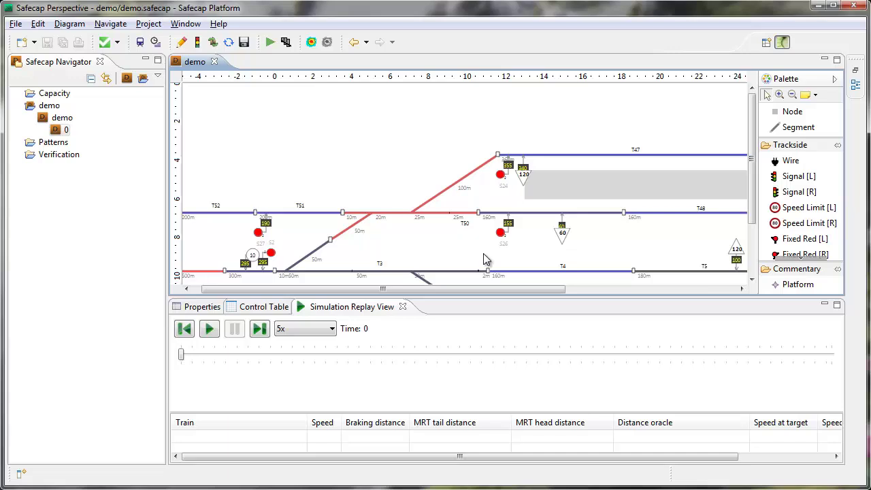
scroll(320, 157, down, 2)
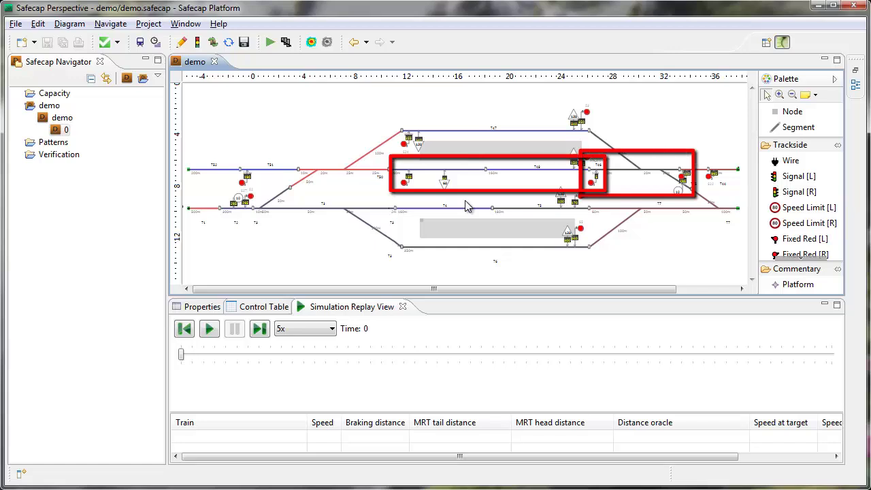
- Save the demo layout as version 1 and display the control table of its route S22_S23(R)
click(243, 42)
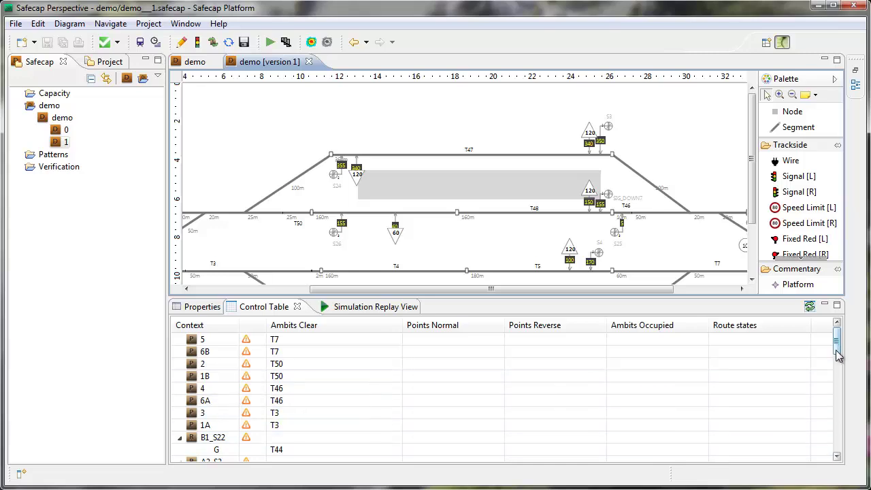
mouse_move(836, 346)
mouse_down()
mouse_move(840, 436)
mouse_move(839, 354)
mouse_up()
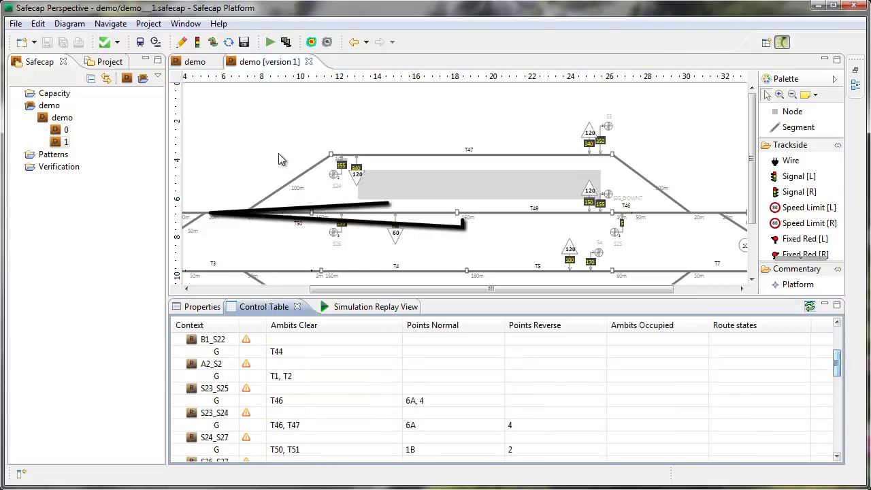
click(45, 143)
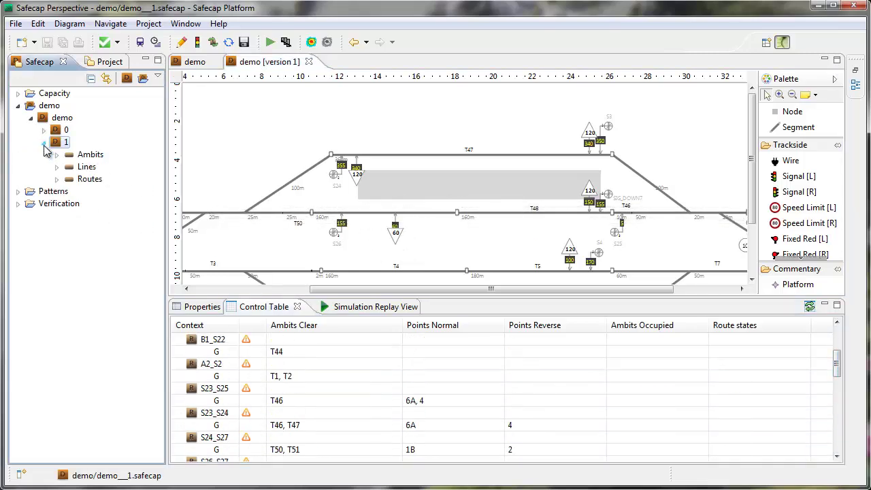
click(57, 179)
click(109, 264)
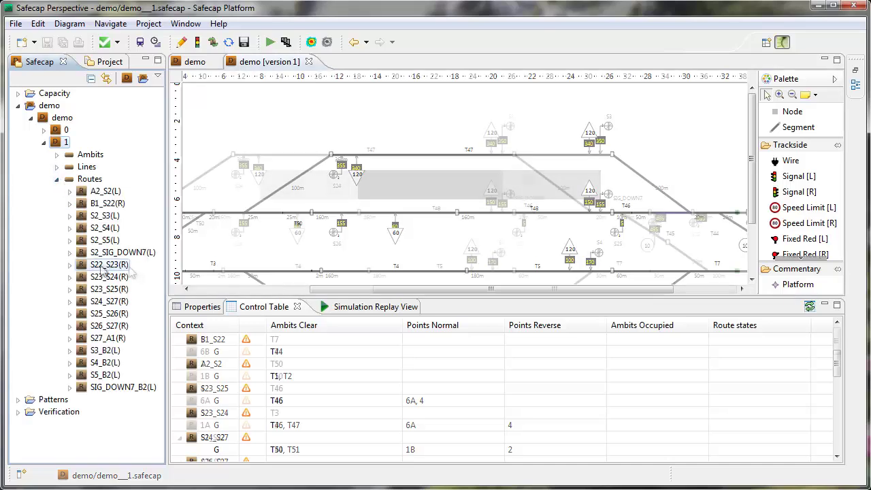
- Switch route S22_S23's B1_A1_nonstop entry to custom and add an aspect to it
right_click(206, 398)
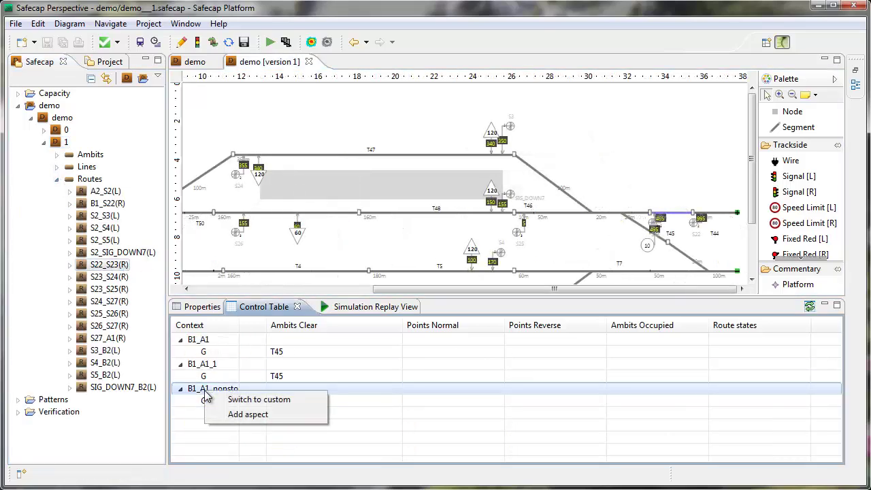
click(229, 402)
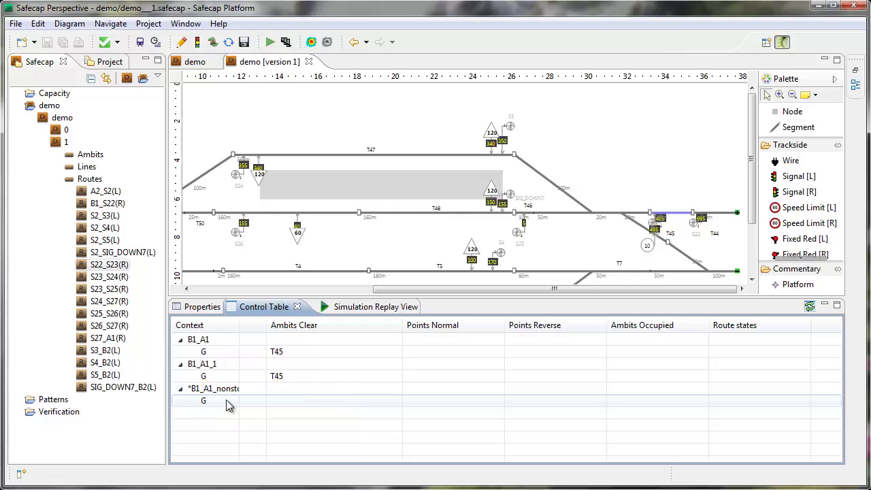
right_click(218, 395)
click(253, 413)
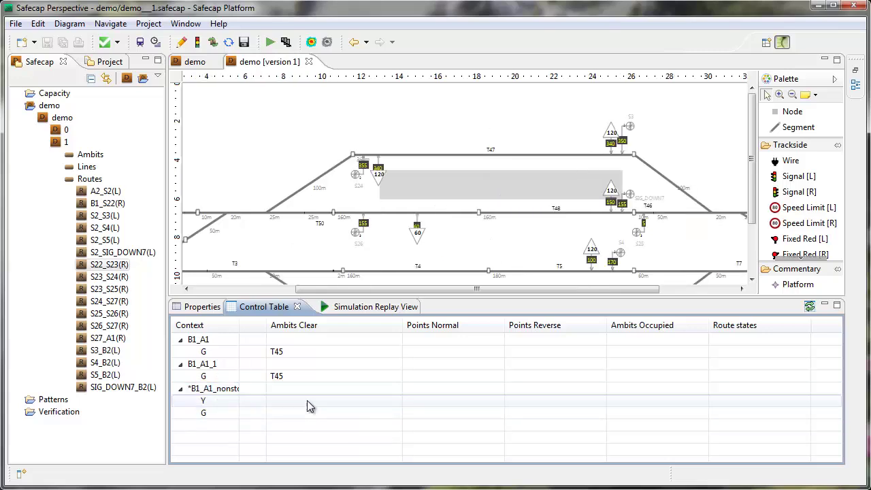
- Give the B1_A1_nonstop Y and G aspects clear ambit T45, and set the G aspect's route state to S23_S25-Y
click(307, 400)
text(T45)
click(307, 411)
text(T45)
key(Return)
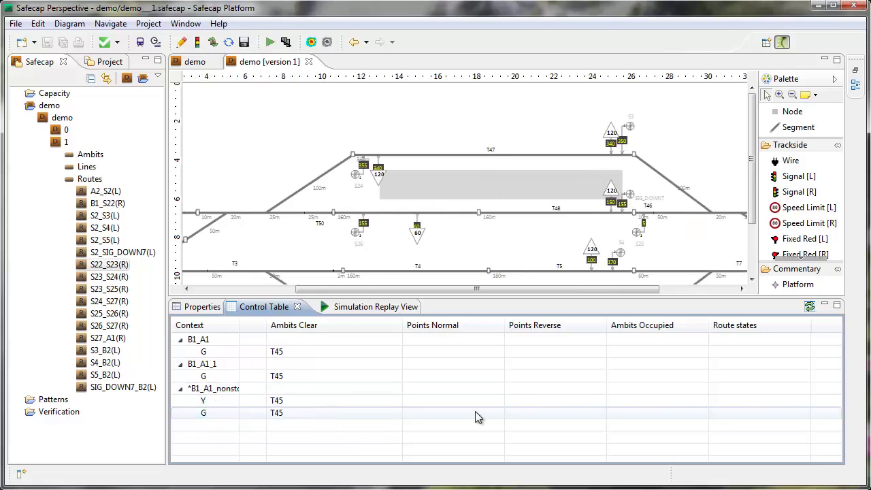
click(740, 412)
text(S23_S25-Y)
key(Return)
click(292, 245)
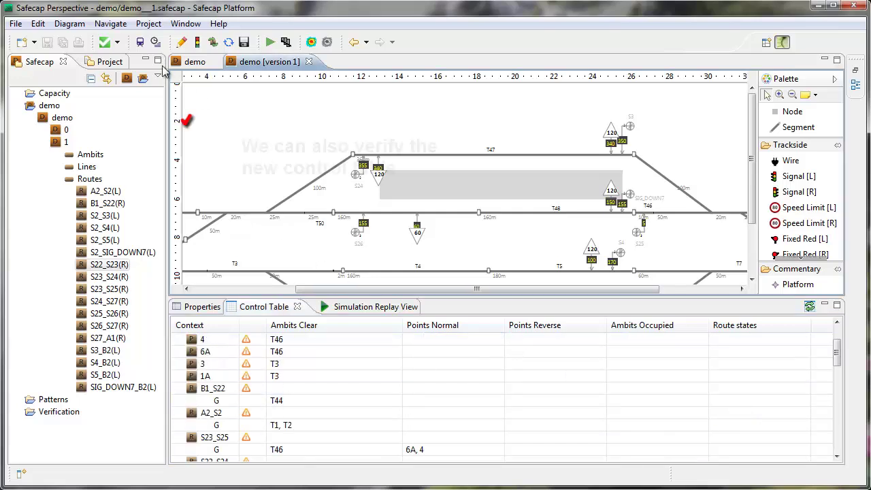
- Run the ct verification on version 1's control table and close its report
click(120, 43)
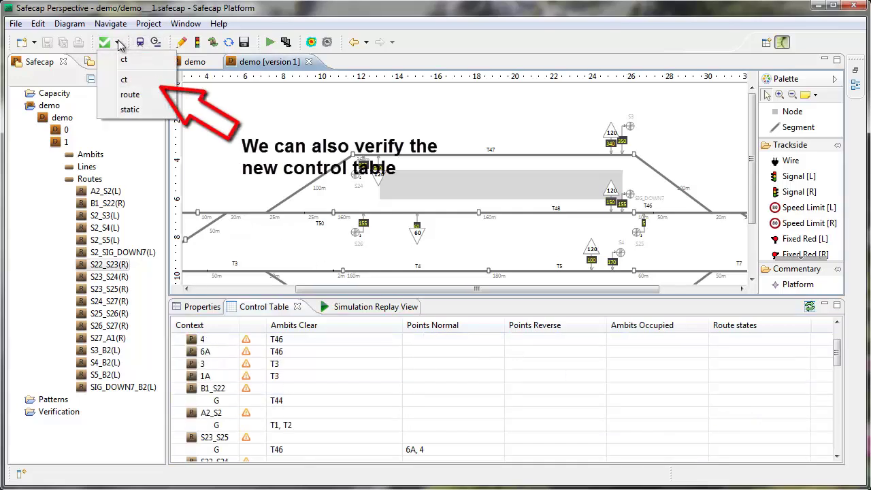
click(124, 79)
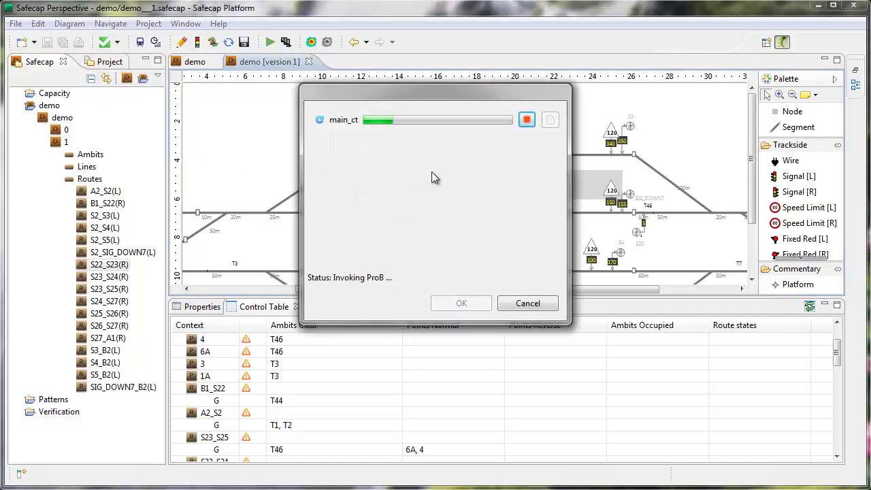
click(456, 304)
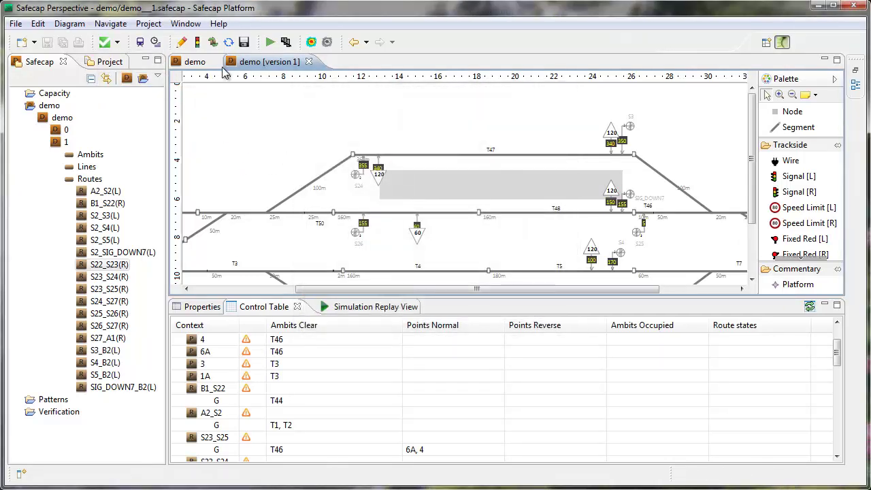
- Run the train simulation of version 1 and replay it at 5x speed, examining the trains and signals along the line
click(271, 42)
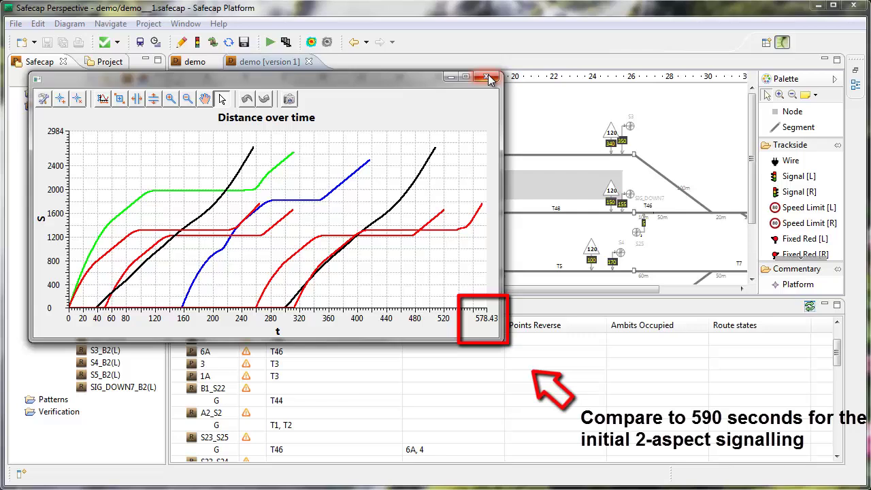
click(491, 80)
click(351, 307)
click(211, 359)
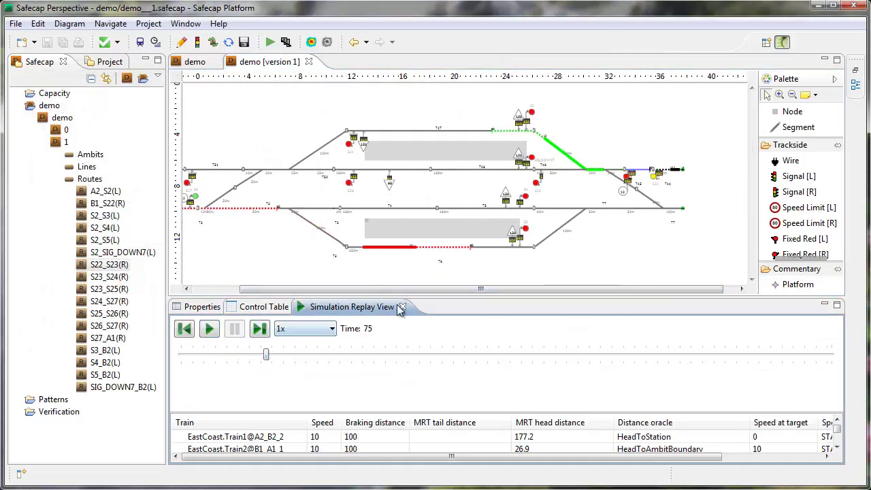
scroll(633, 199, up, 3)
click(292, 330)
click(302, 390)
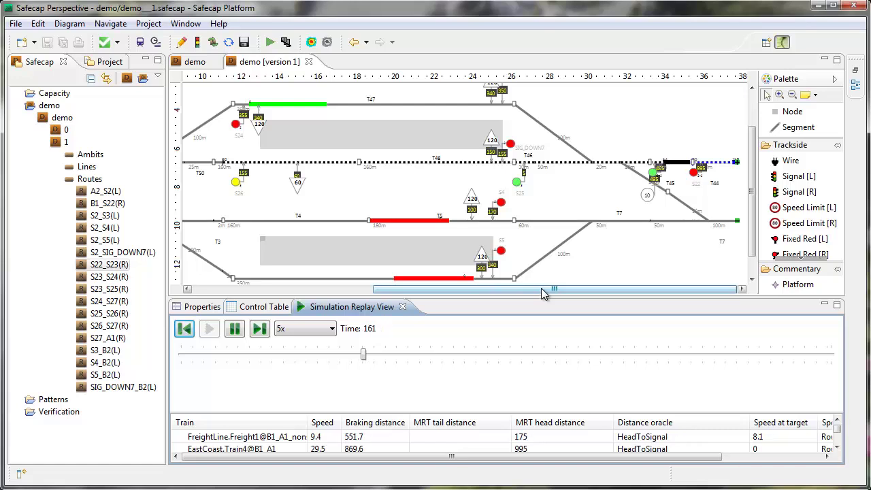
drag(544, 293, 370, 291)
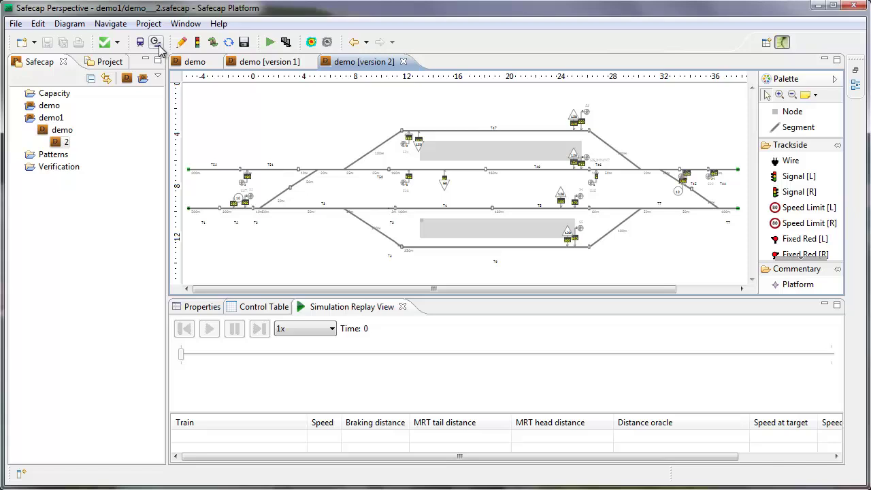
- Change Train5's line to A2_B2 in the service pattern of demo version 2
click(155, 42)
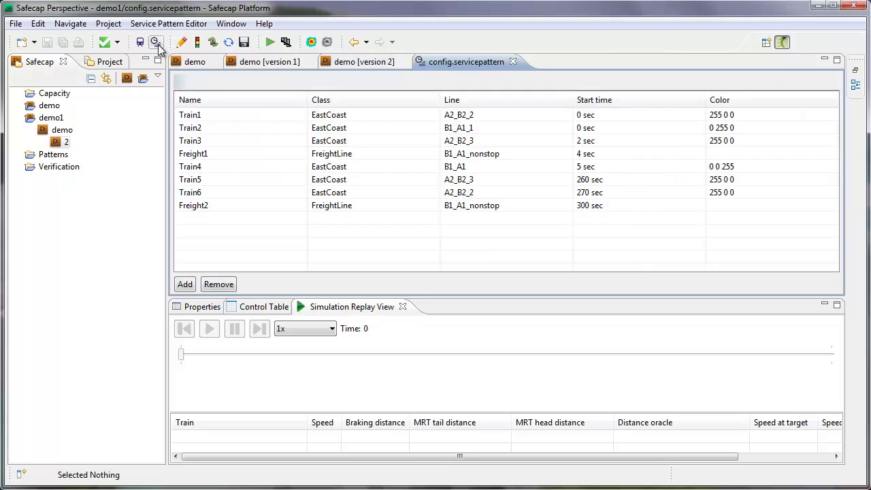
click(485, 180)
key(BackSpace)
key(BackSpace)
key(Return)
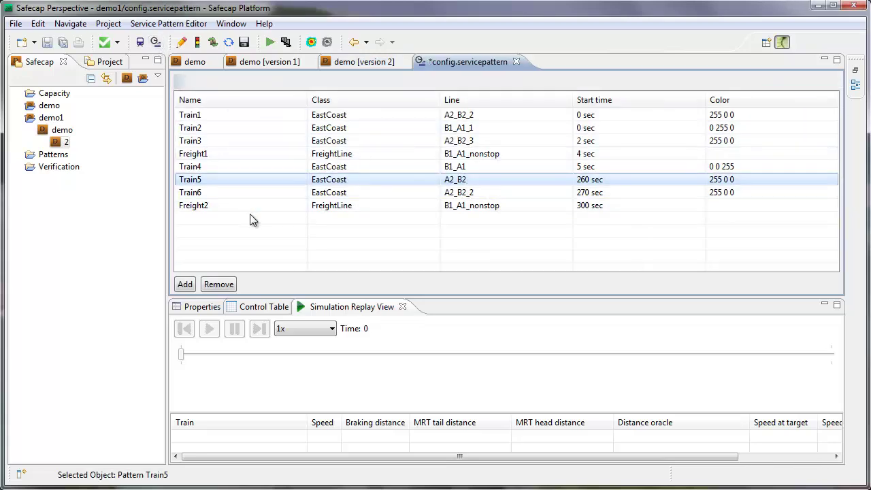
- Add a train named Freight3 with class FreightLine to the service pattern
click(185, 284)
click(195, 218)
text(Freight3)
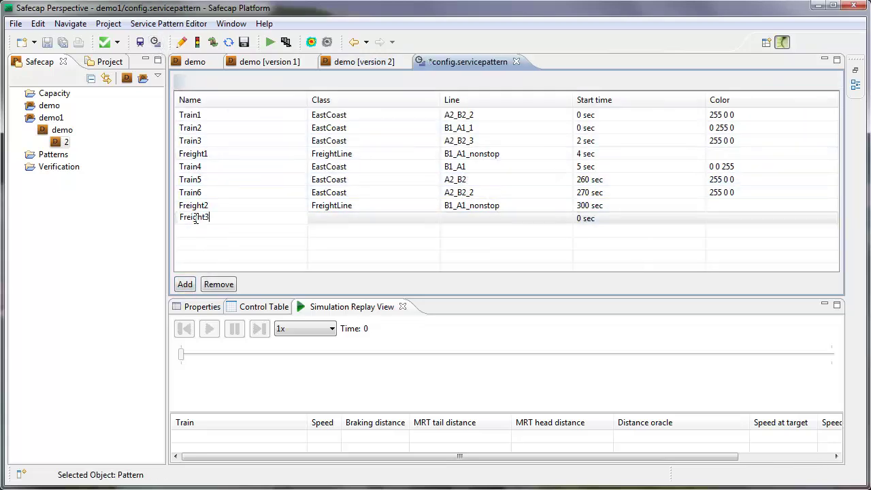
click(368, 217)
text(FreightLine)
- Set Freight3's line to A2_B2_3_nonstop with start time 300 sec, and save the service pattern
click(450, 218)
text(A2_B2_3_)
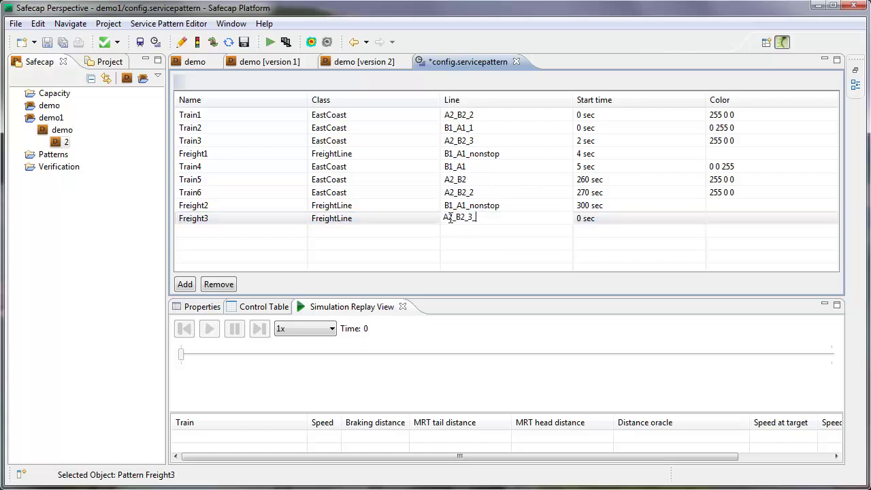
text(nonstop)
key(Return)
click(591, 217)
text(300)
key(ctrl+s)
click(364, 62)
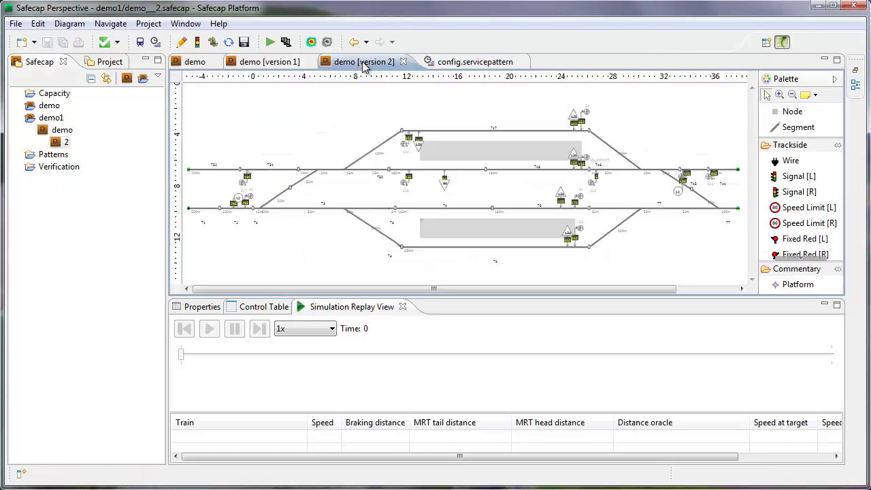
- Run the train simulation of demo version 2, view its distance-over-time graph and close the graph
click(269, 42)
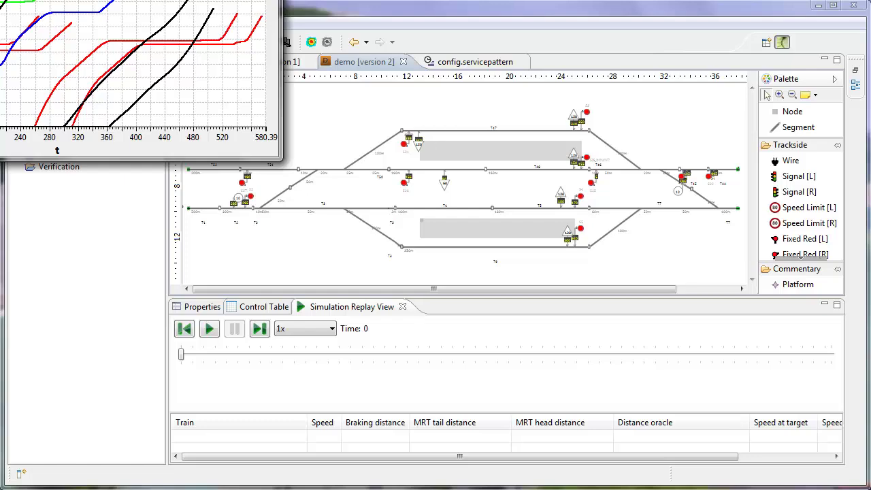
drag(317, 39, 344, 46)
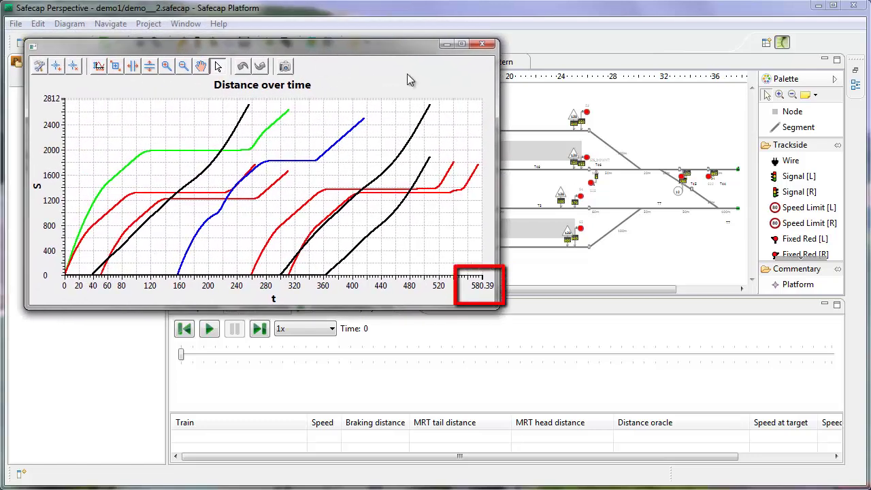
click(482, 45)
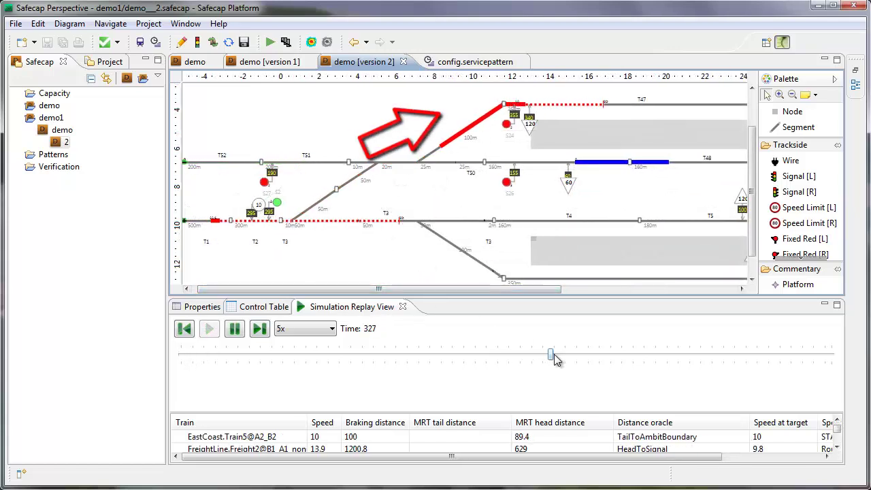
- Advance the 5x simulation replay of demo version 2 through its later part, examining the trains along the whole line
click(567, 356)
drag(567, 356, 623, 354)
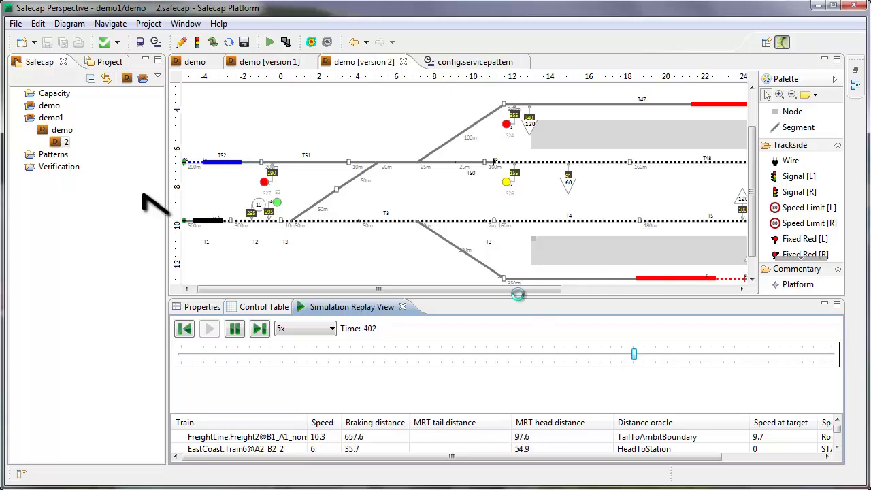
drag(483, 293, 492, 293)
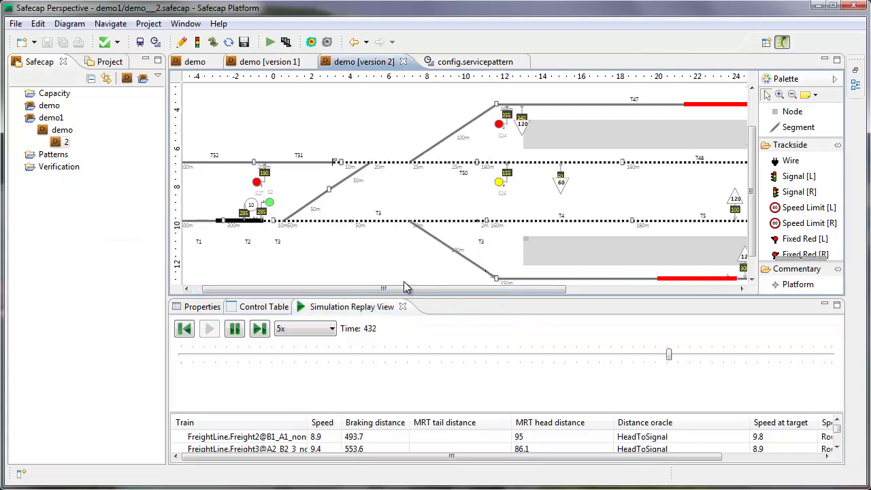
drag(406, 292, 554, 294)
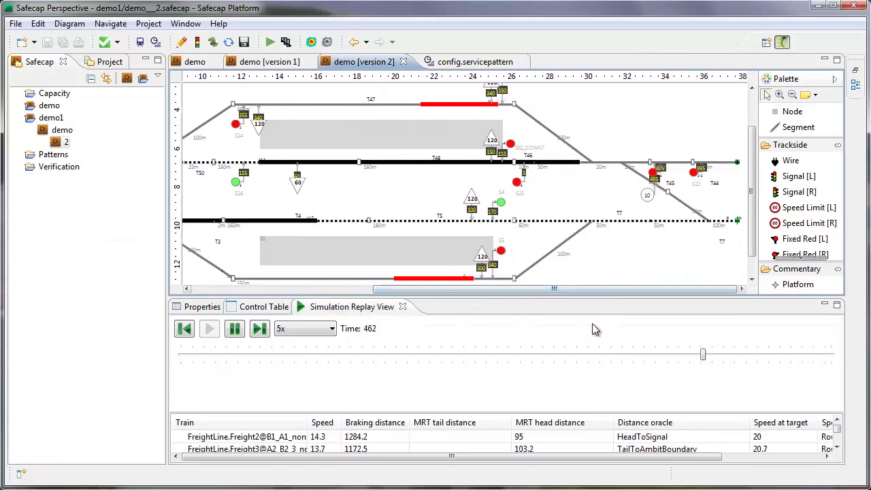
click(718, 358)
drag(717, 358, 816, 362)
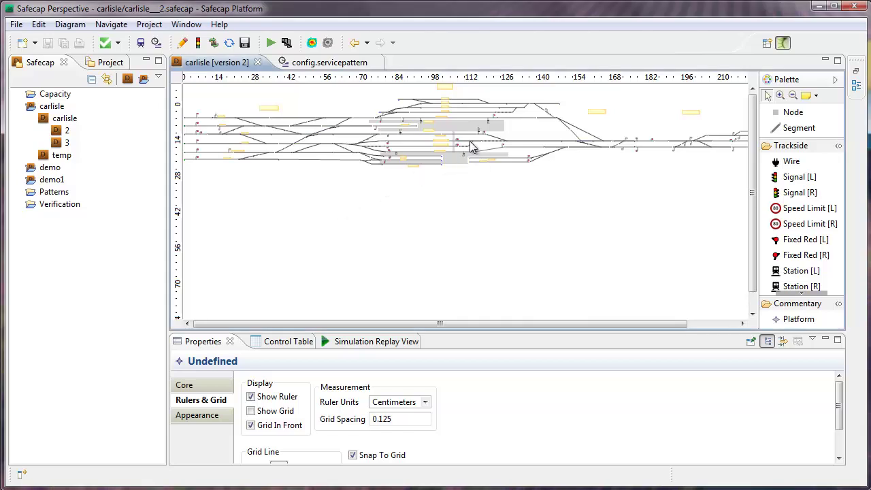
- Run the train simulation of carlisle version 2 after inspecting its track layout, then view and close the distance-over-time graph
scroll(469, 136, up, 3)
scroll(463, 132, up, 3)
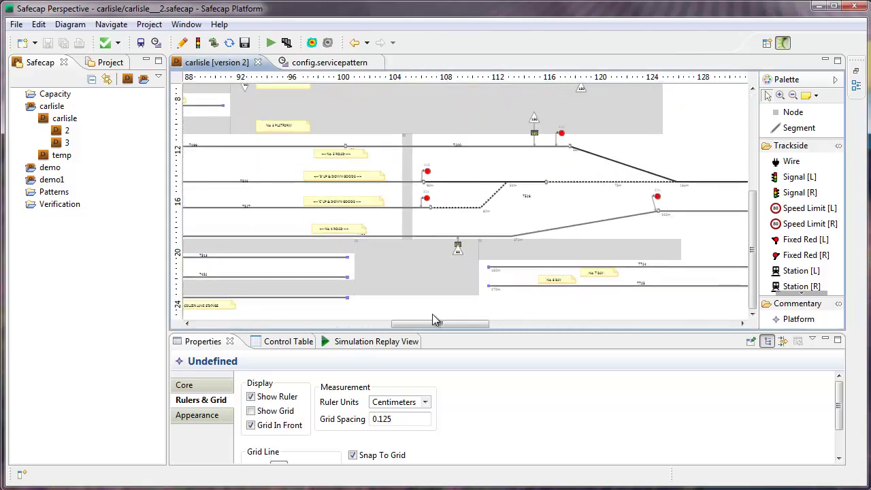
drag(436, 324, 312, 341)
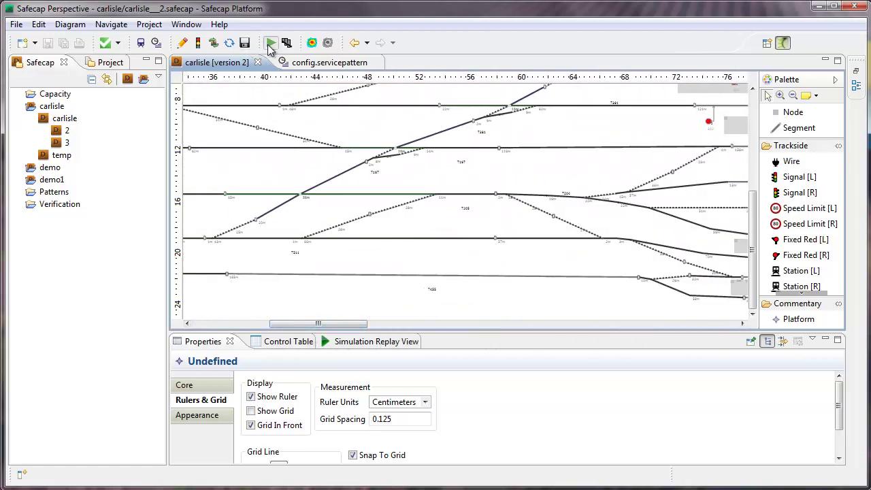
click(270, 43)
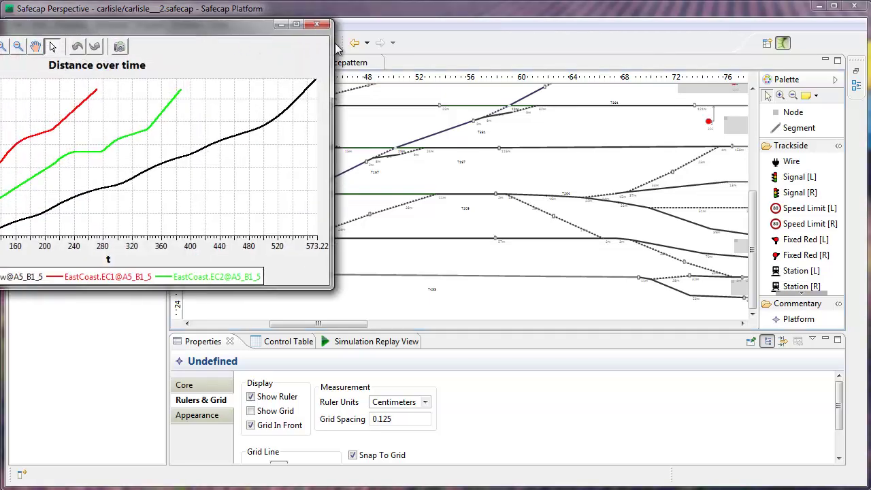
drag(198, 9, 418, 69)
click(520, 62)
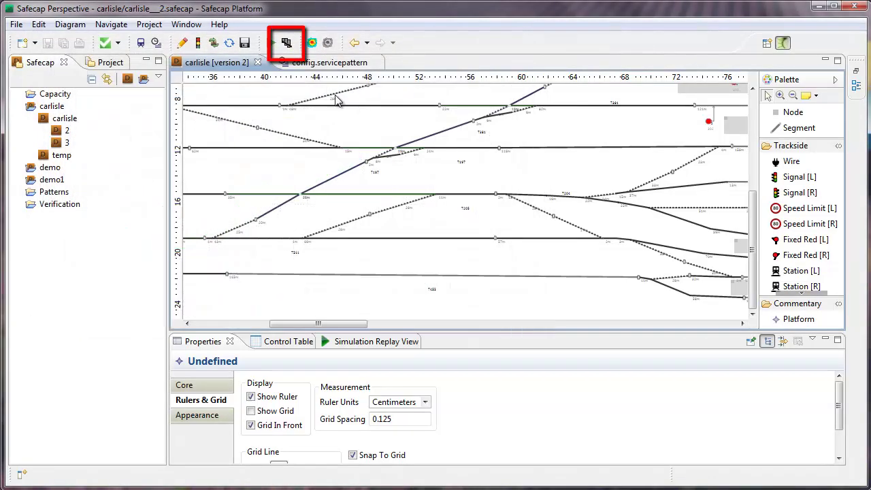
- Open the block diagram for line A5_B1_5 and examine the train paths along the line
click(287, 43)
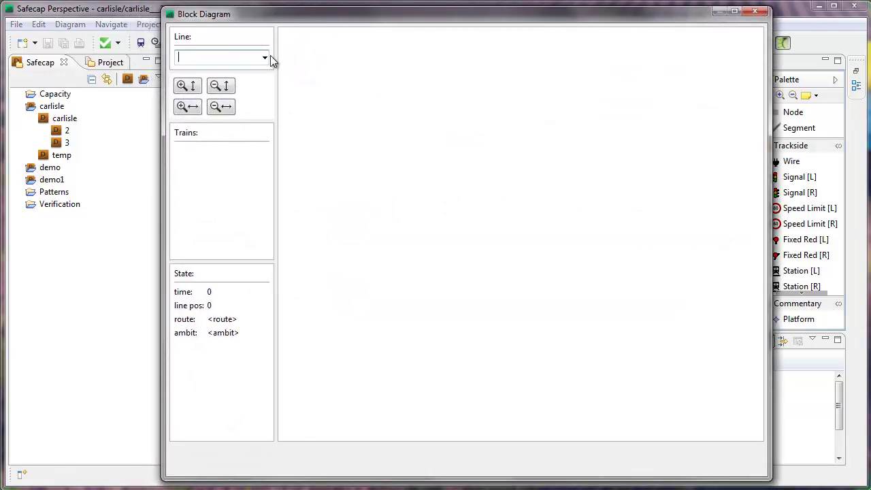
click(264, 57)
click(250, 74)
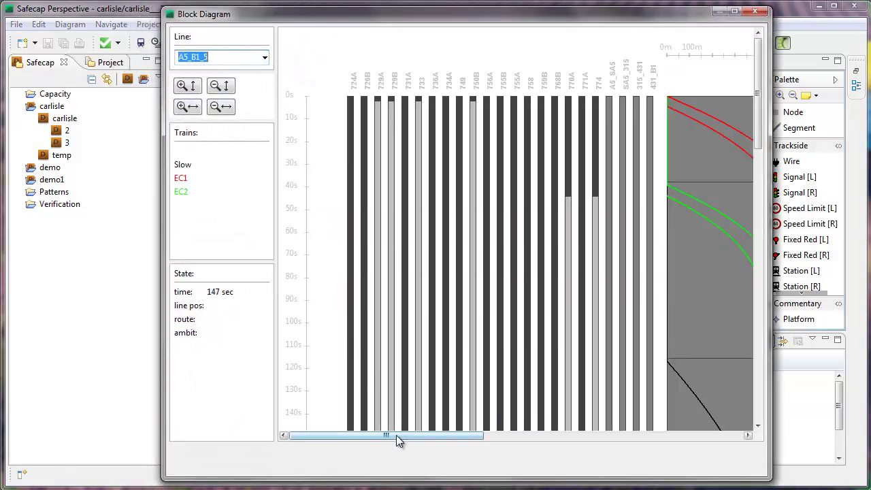
drag(396, 434, 553, 435)
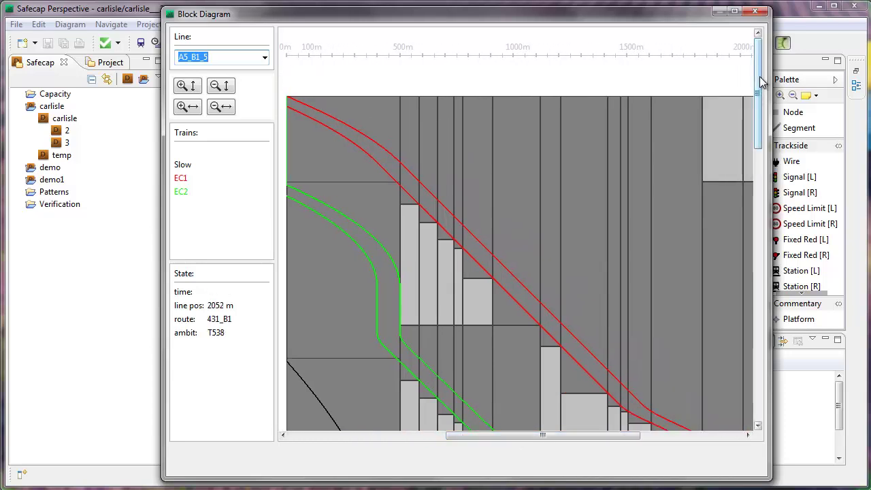
drag(761, 82, 759, 234)
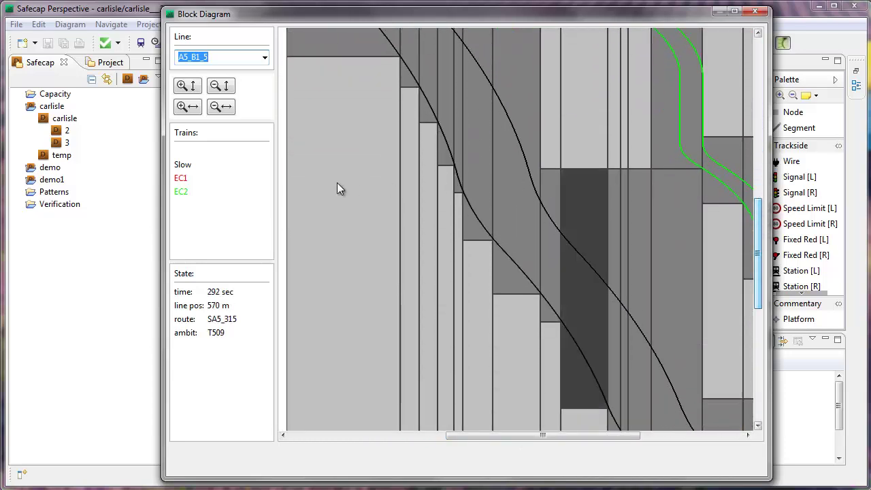
- Zoom the block diagram out horizontally and vertically, examine the train paths over the full time range, and close it
click(223, 109)
click(224, 110)
click(224, 89)
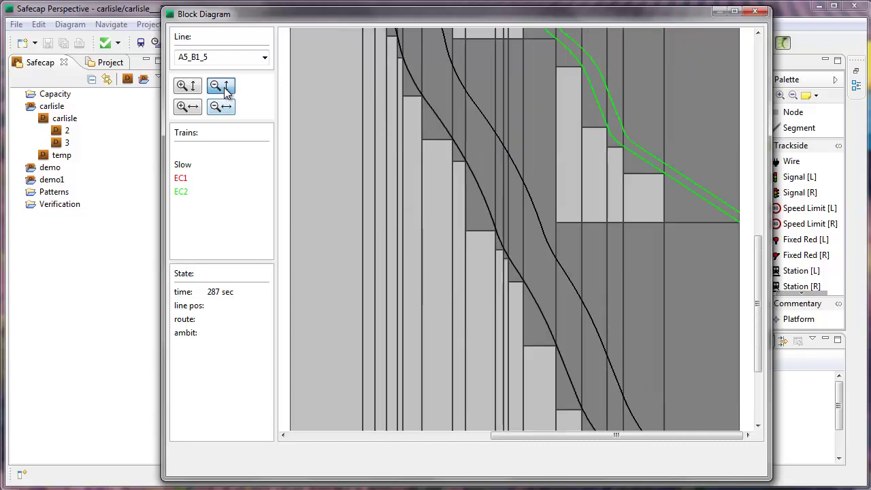
click(226, 89)
drag(755, 272, 757, 111)
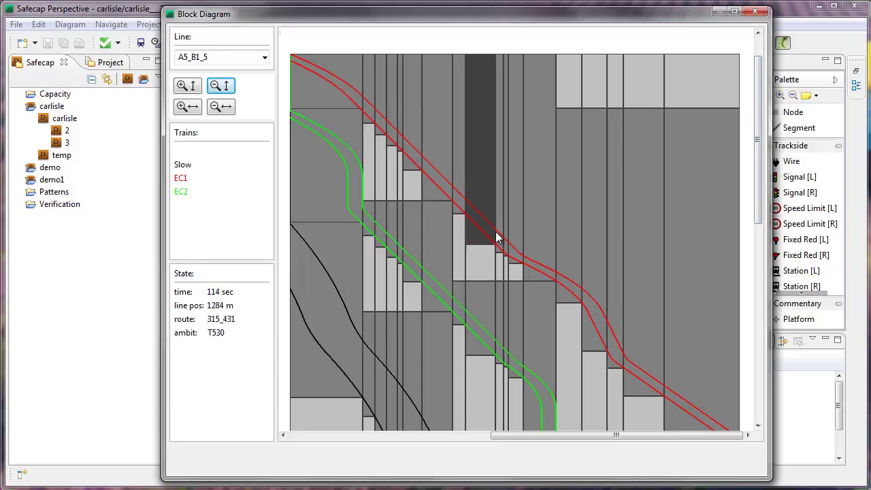
drag(756, 218, 757, 348)
drag(756, 363, 756, 398)
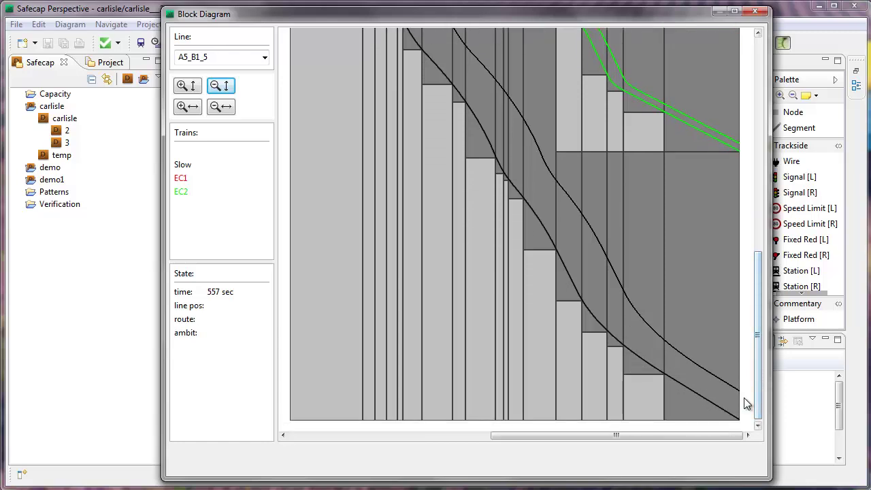
click(755, 14)
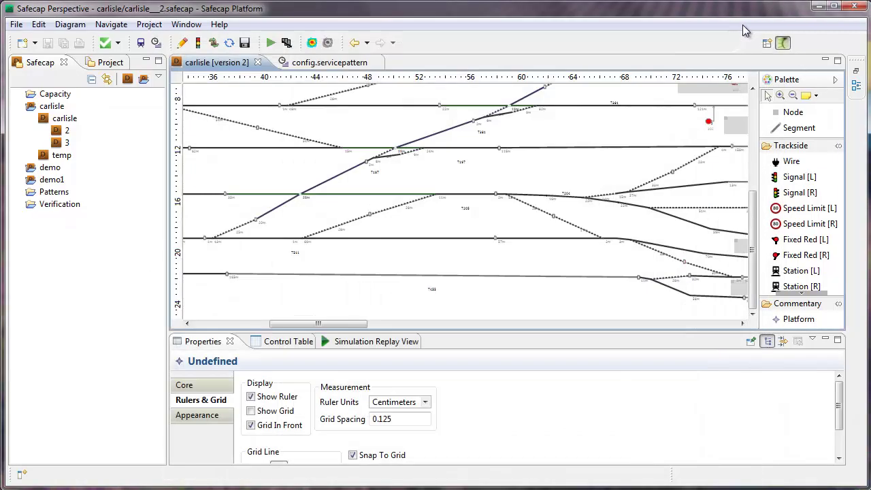
- Open the capacity script th_upper_line.eol to view its code, then close it
click(19, 94)
double_click(75, 106)
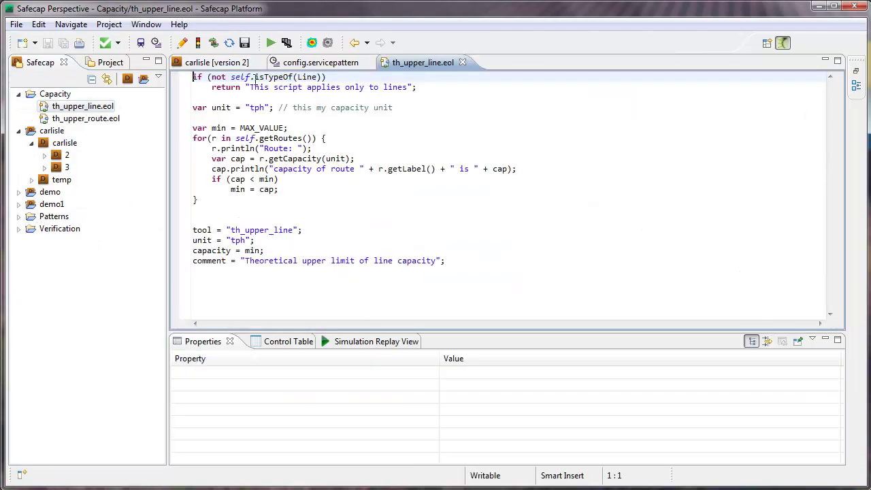
click(462, 62)
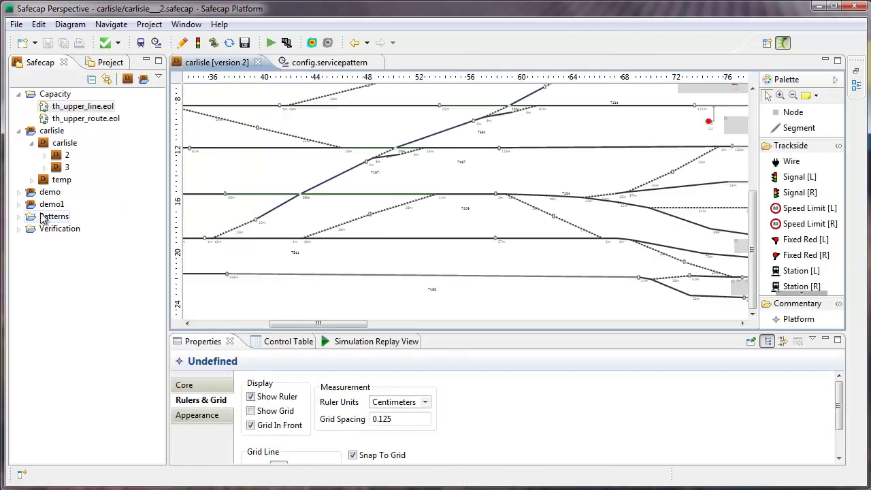
- Open the improvement pattern script pattern1.ewl to view its code, then close it
click(19, 216)
double_click(74, 228)
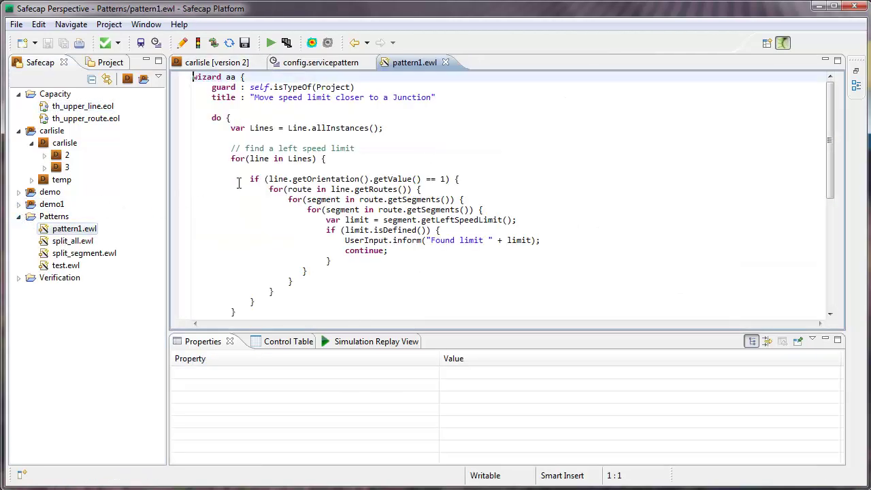
click(445, 62)
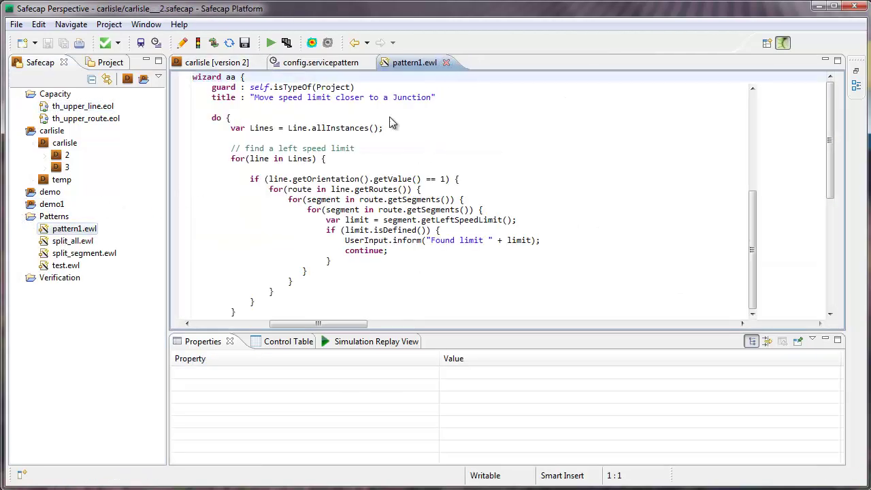
- Open the verification template route.egl, look through its definitions, and close it
click(19, 278)
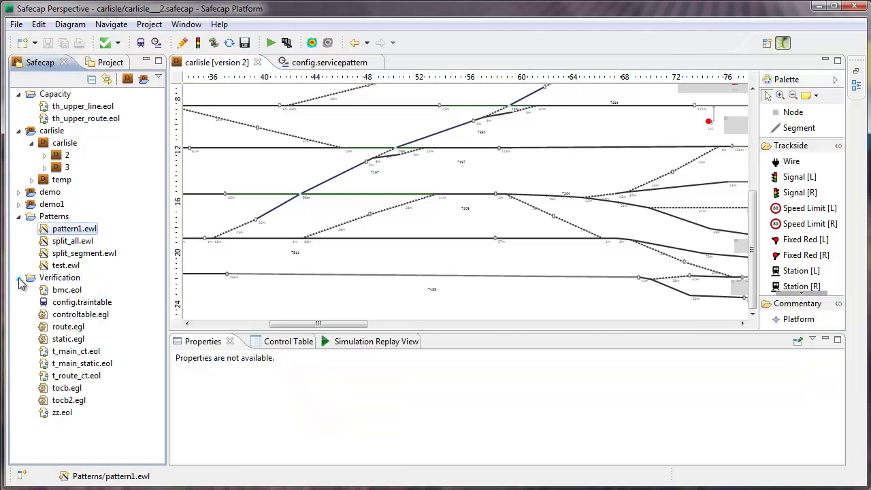
double_click(68, 327)
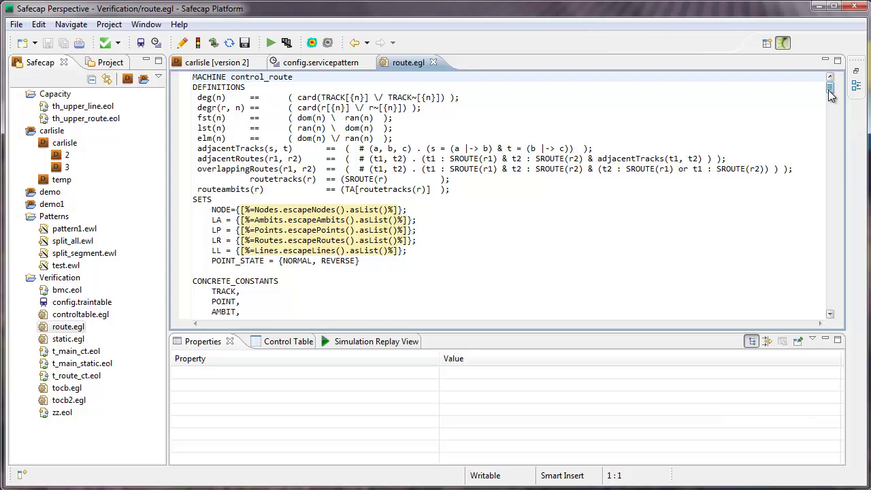
drag(830, 95, 830, 154)
click(433, 61)
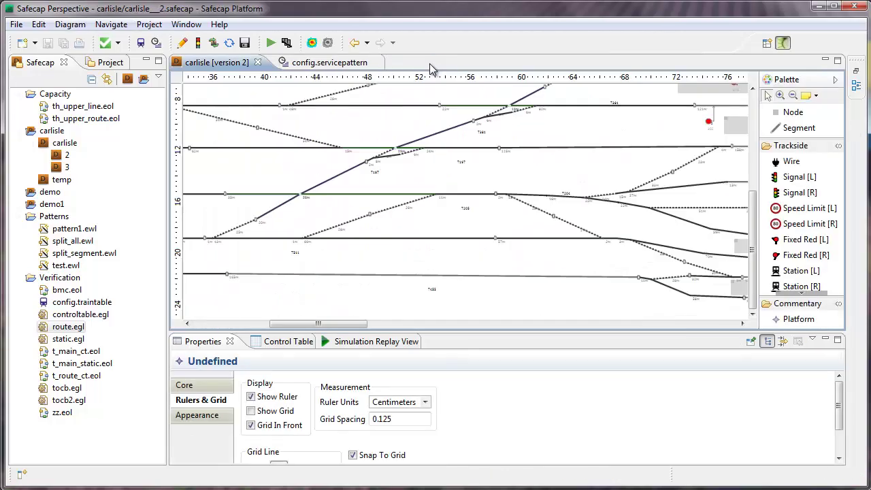